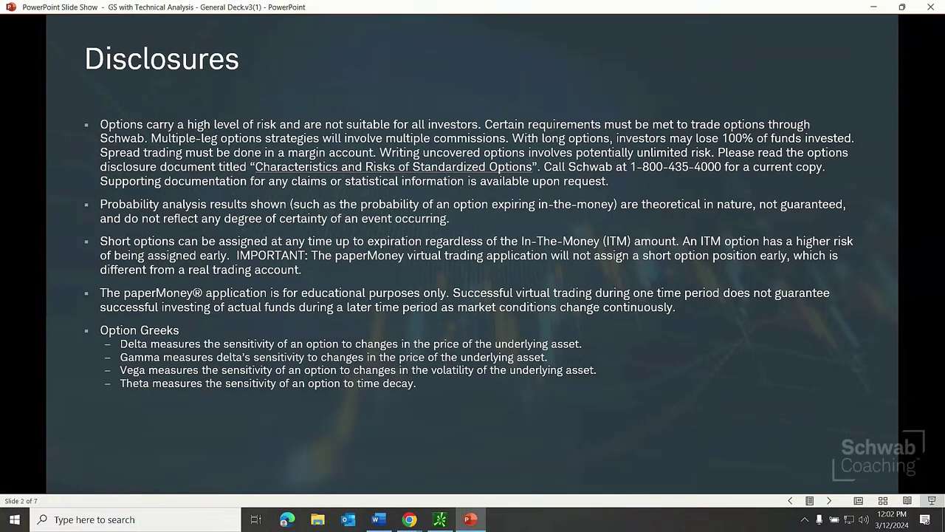
Advance to the third disclosures slide and switch to the thinkorswim paper trading window
{"action": "left_click", "coordinate": [415, 218]}
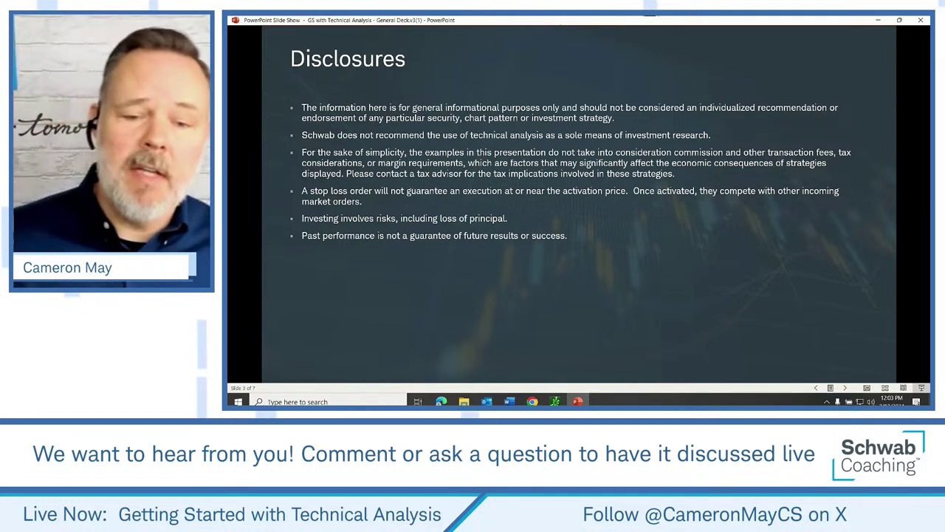
{"action": "mouse_move", "coordinate": [554, 401]}
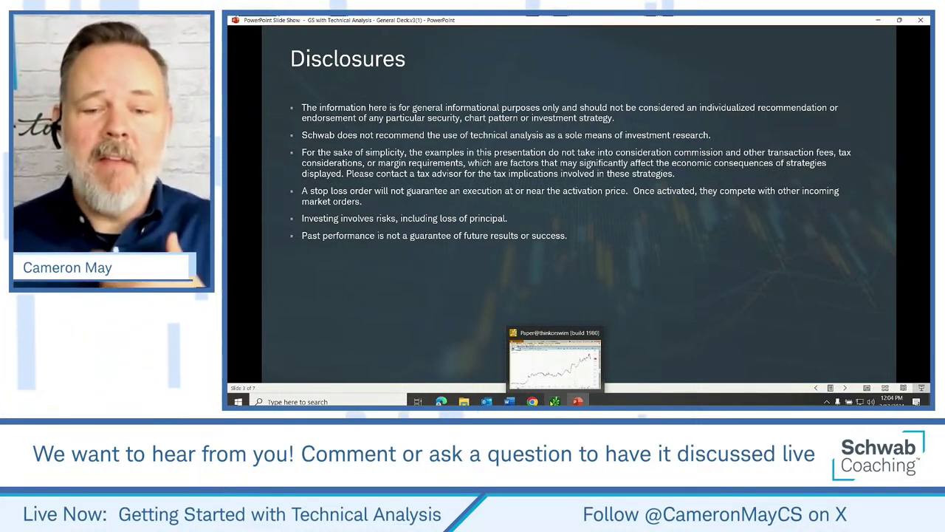
{"action": "left_click", "coordinate": [554, 362]}
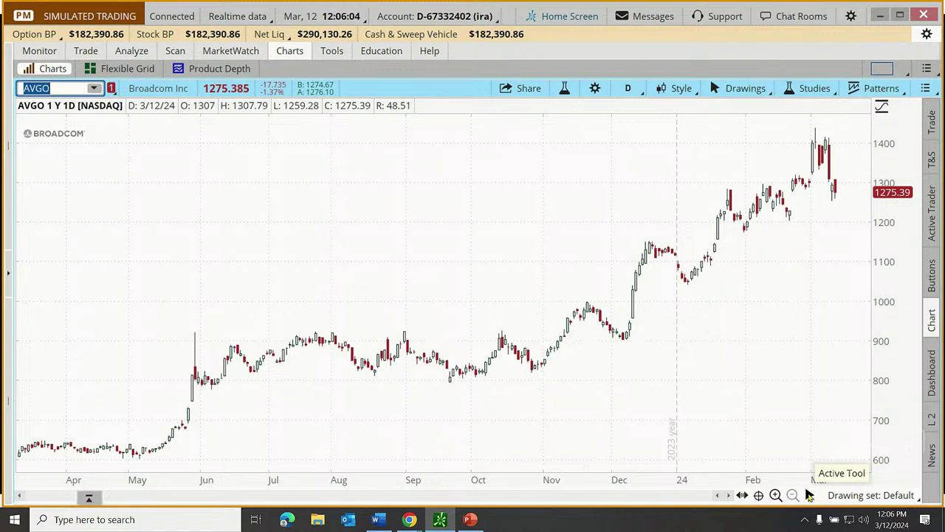
Draw Fibonacci retracements on the AVGO daily chart from the November 20 high, about $1001.06, to the late-October low, about $820.62, and enlarge the price scale
{"action": "left_click", "coordinate": [810, 496]}
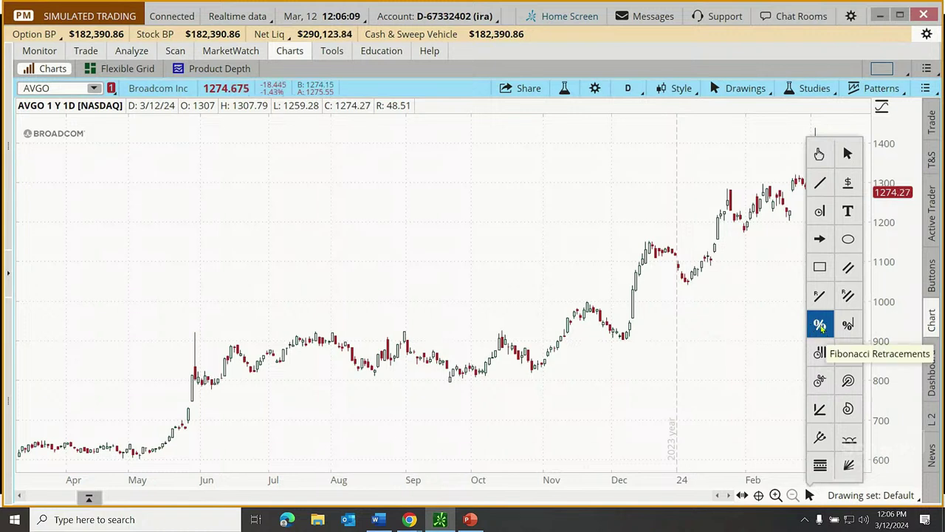
{"action": "left_click", "coordinate": [819, 327]}
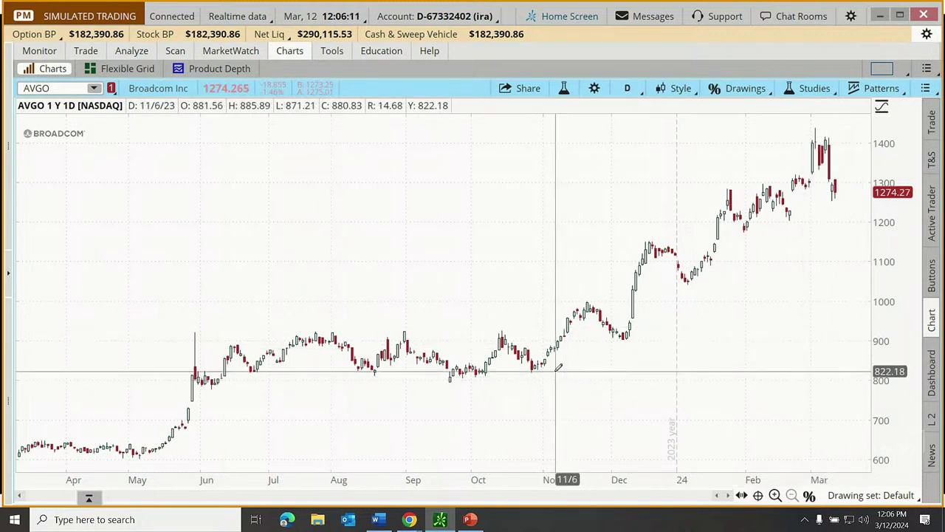
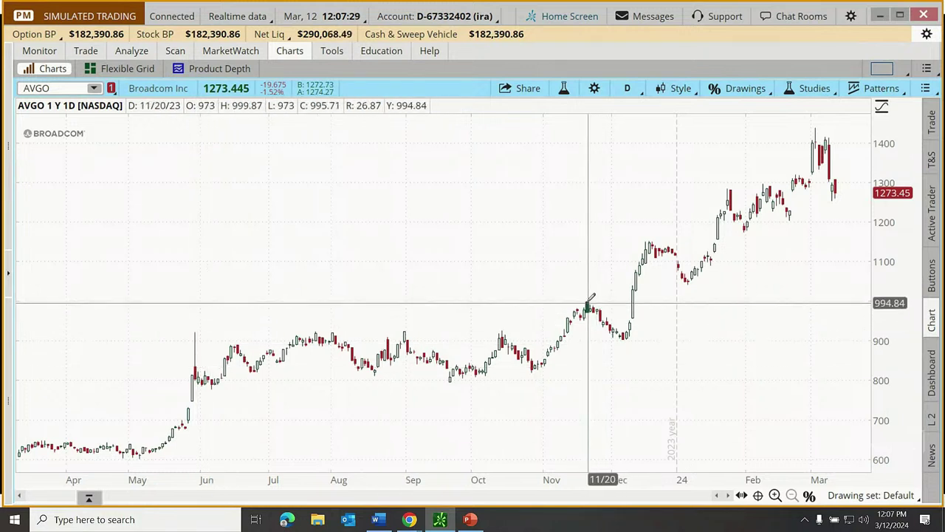
{"action": "left_click", "coordinate": [587, 301]}
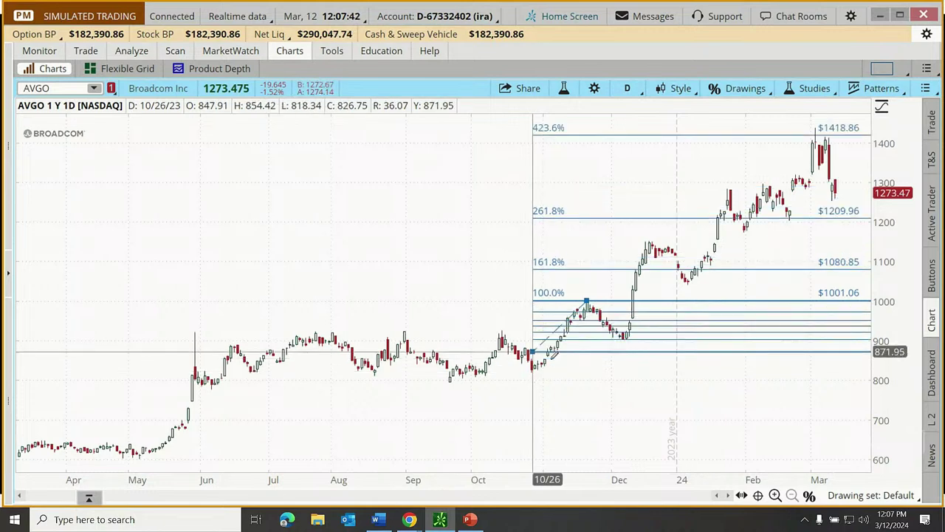
{"action": "left_click", "coordinate": [536, 367]}
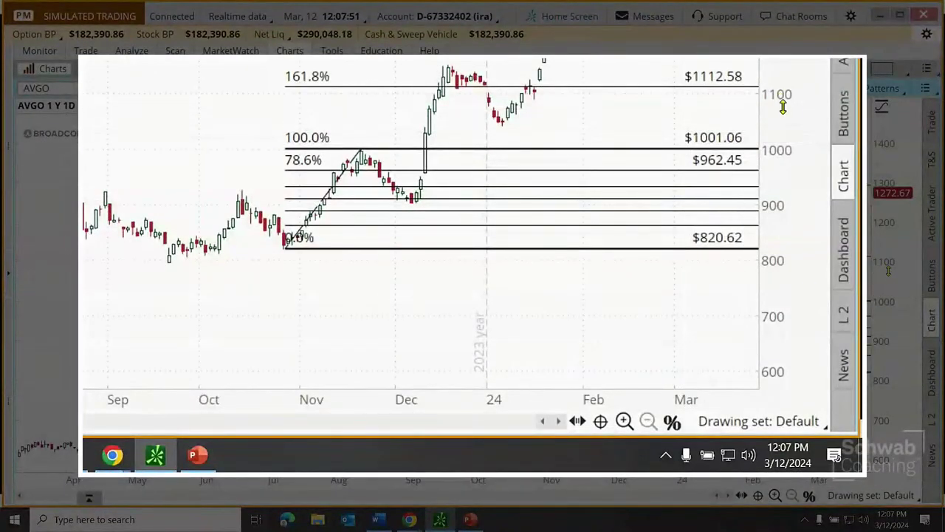
{"action": "mouse_move", "coordinate": [893, 255]}
{"action": "left_mouse_down"}
{"action": "mouse_move", "coordinate": [903, 198]}
{"action": "mouse_move", "coordinate": [909, 285]}
{"action": "mouse_move", "coordinate": [919, 198]}
{"action": "left_mouse_up"}
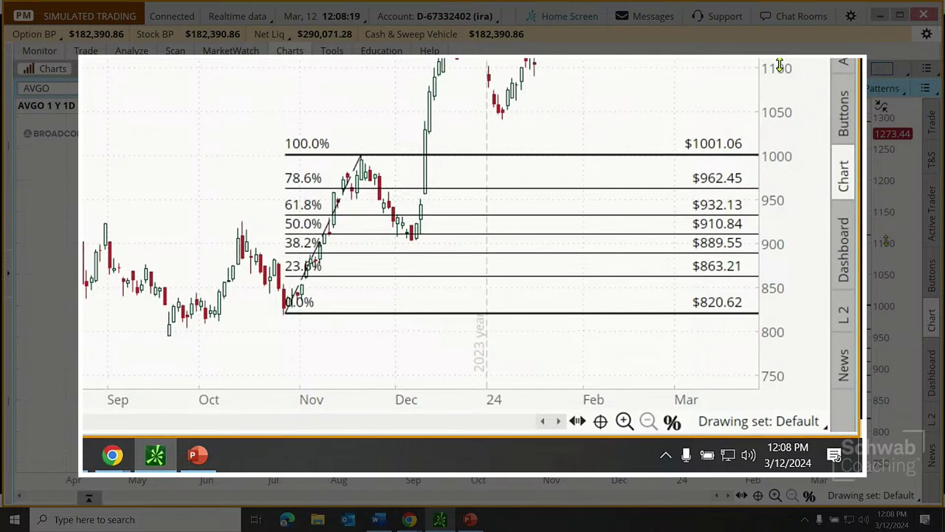
{"action": "mouse_move", "coordinate": [352, 181]}
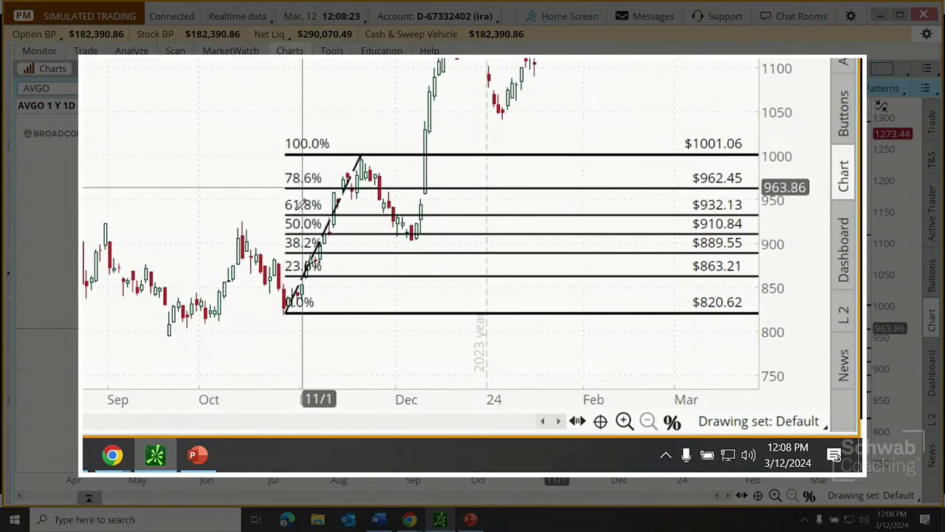
{"action": "mouse_move", "coordinate": [293, 216]}
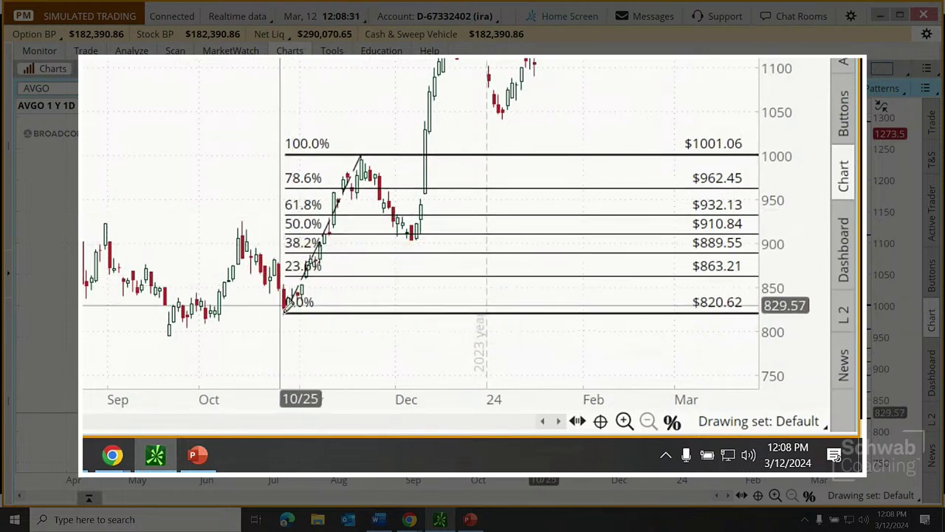
{"action": "mouse_move", "coordinate": [364, 153]}
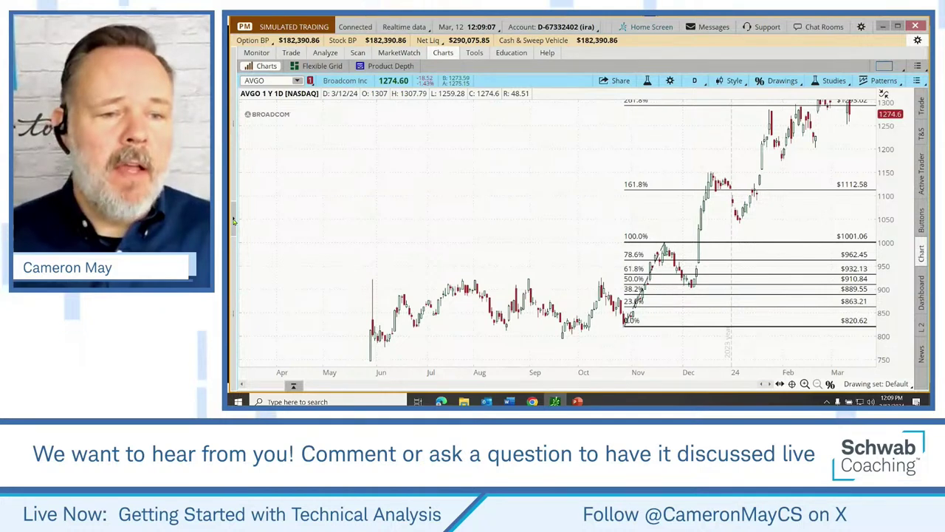
Open the sidebar, write "0, 1, 1, 2, 3, 5, 8, 13, 21, 34, 55, 89, 144..." in the Scratch Pad, and widen it to fit one line
{"action": "left_click", "coordinate": [234, 220]}
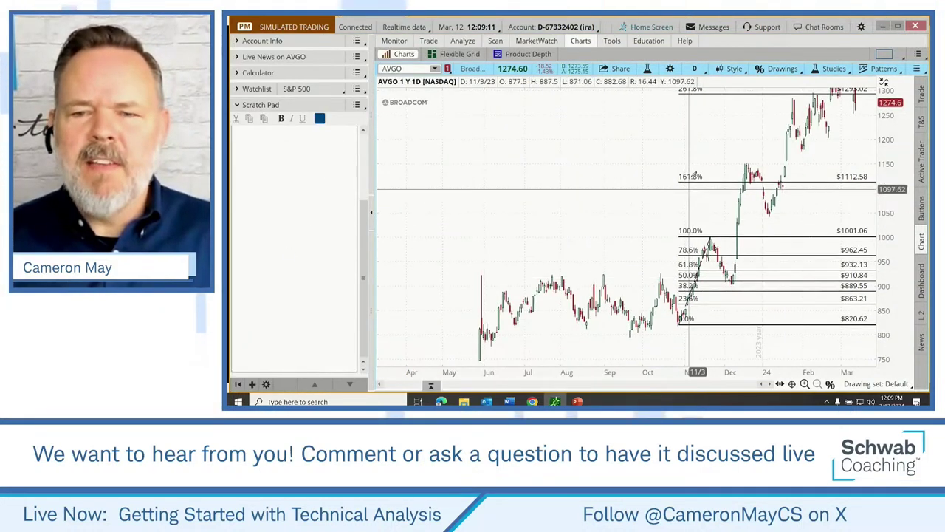
{"action": "left_click", "coordinate": [244, 140]}
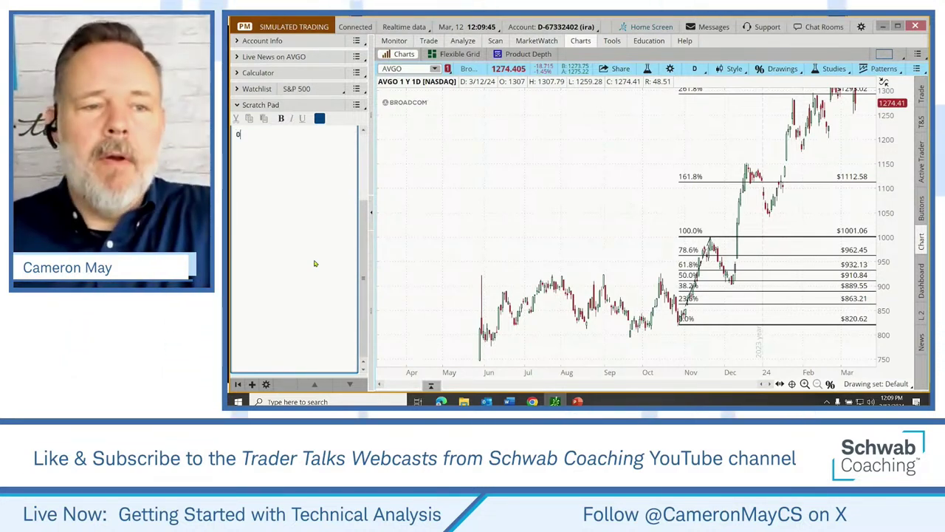
{"action": "type", "text": "."}
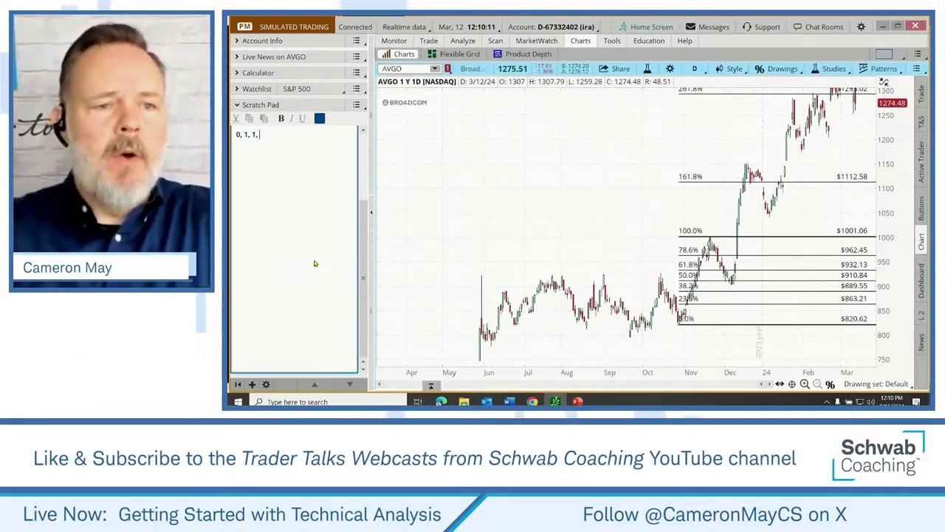
{"action": "type", "text": "2,"}
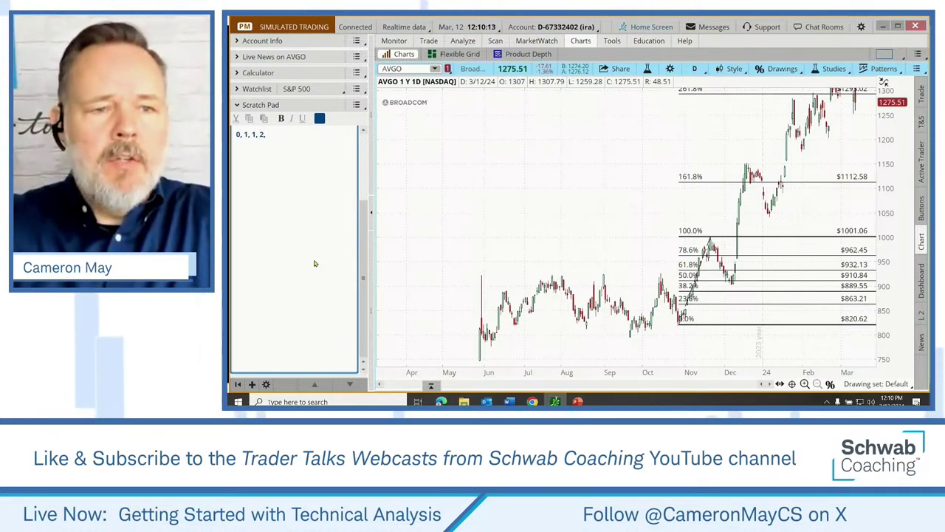
{"action": "type", "text": " 3, 5, 8, 13, 24,"}
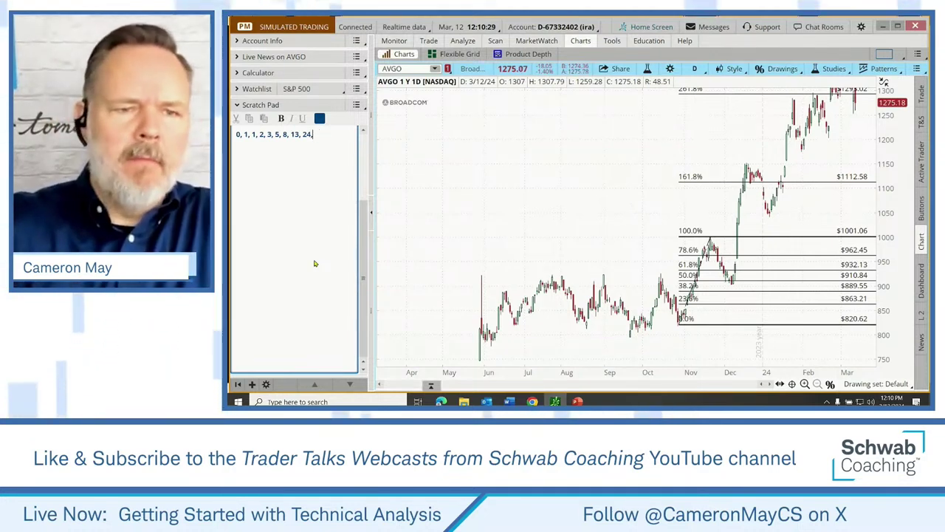
{"action": "key", "text": "BackSpace"}
{"action": "key", "text": "BackSpace"}
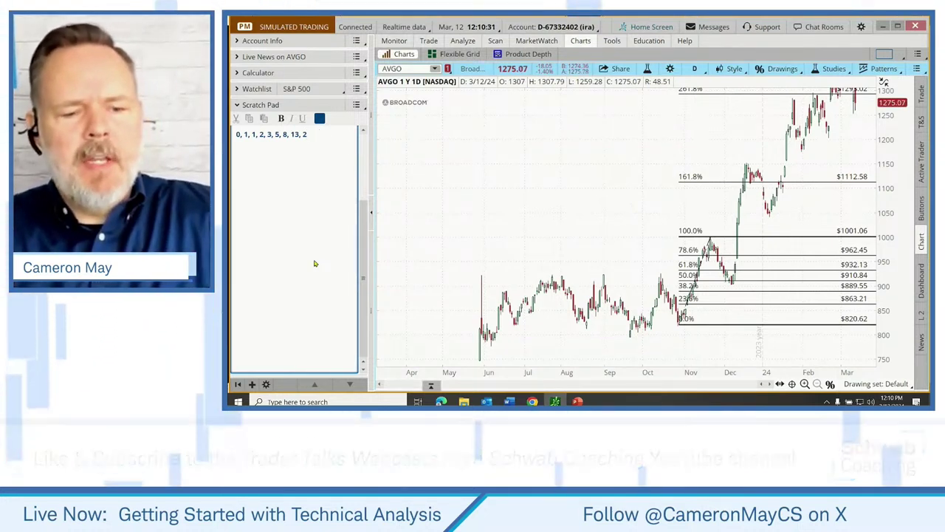
{"action": "type", "text": "1, "}
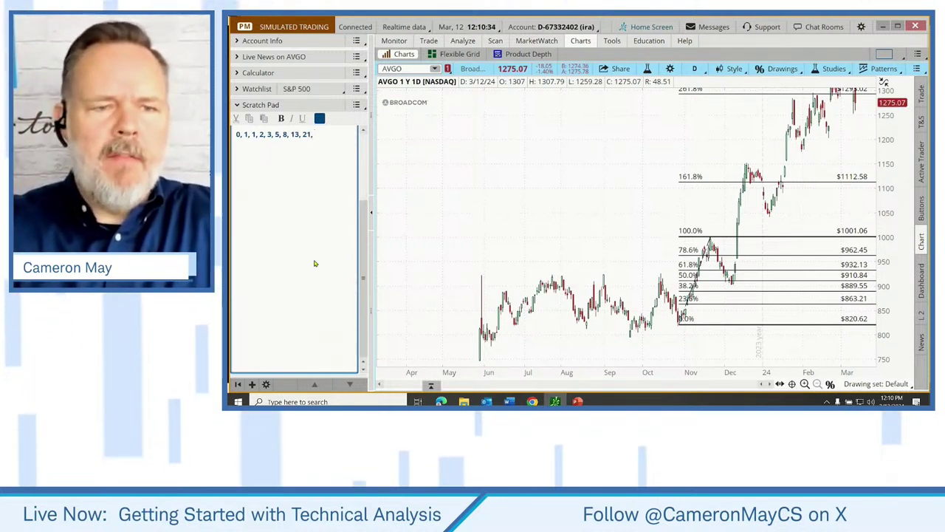
{"action": "type", "text": "34, "}
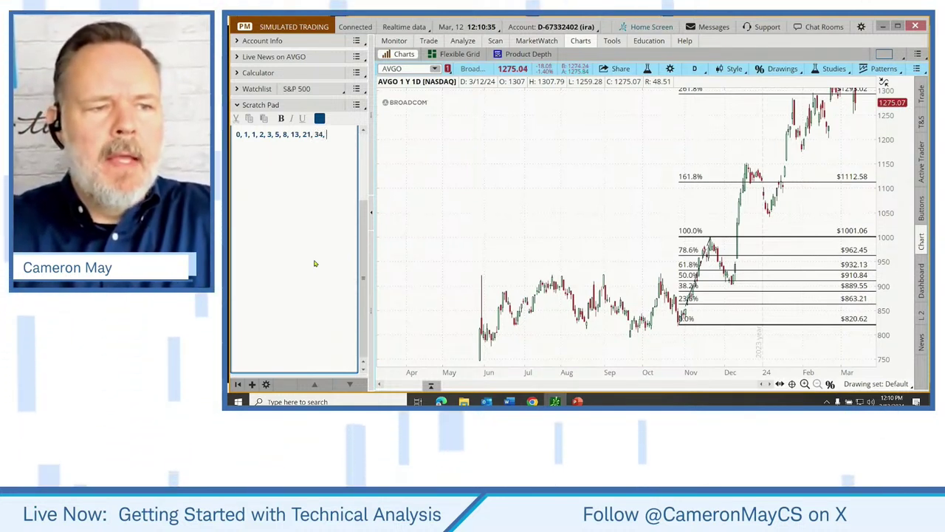
{"action": "type", "text": "55, 89,"}
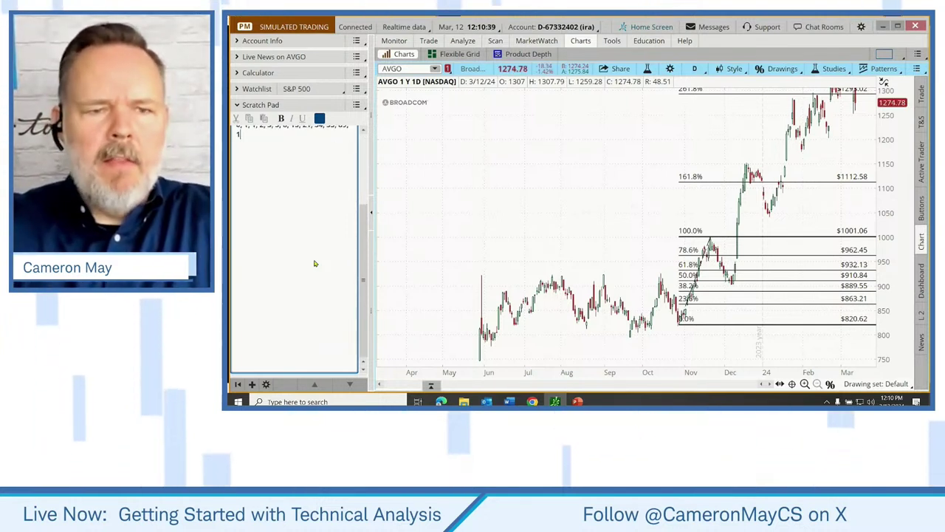
{"action": "type", "text": " 1444"}
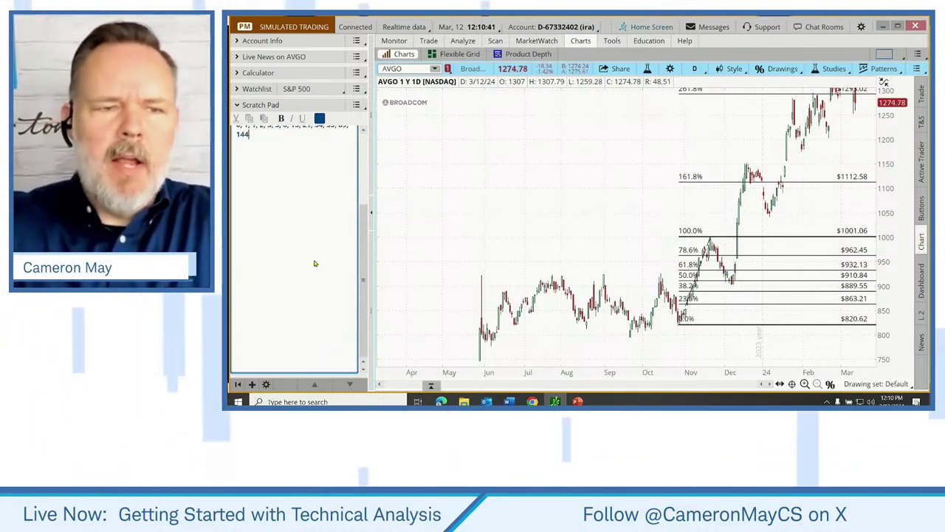
{"action": "key", "text": "BackSpace"}
{"action": "type", "text": ",..."}
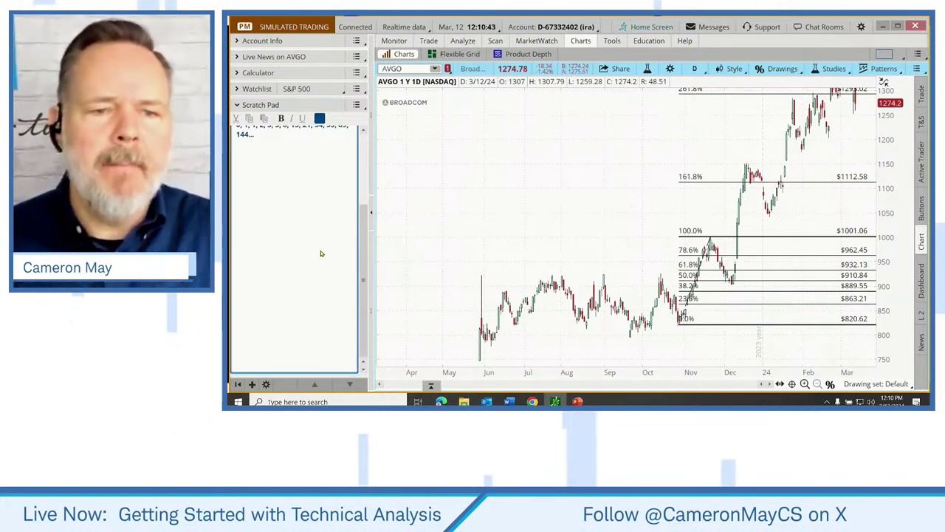
{"action": "left_click_drag", "start_coordinate": [370, 158], "coordinate": [395, 157]}
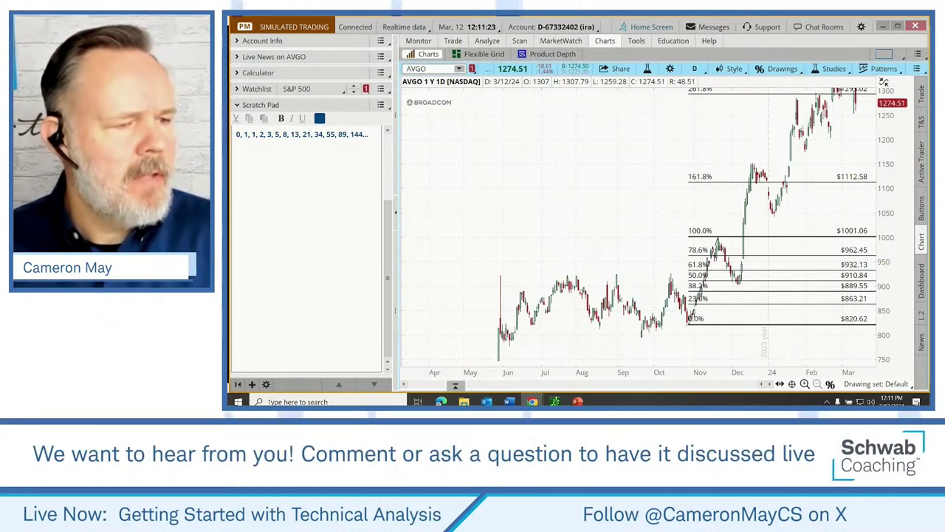
Add a second line reading "Golden Ratio =" below the number sequence in the Scratch Pad
{"action": "left_click", "coordinate": [269, 161]}
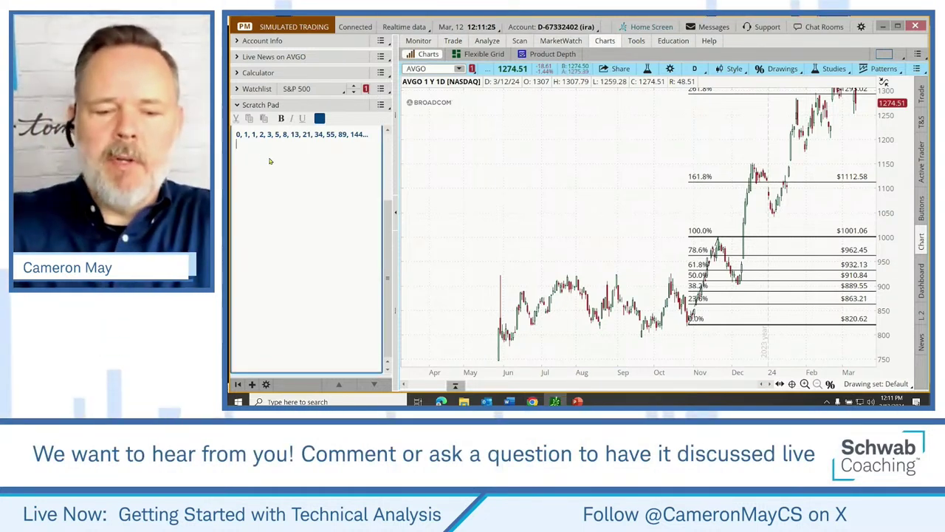
{"action": "type", "text": "Golden R"}
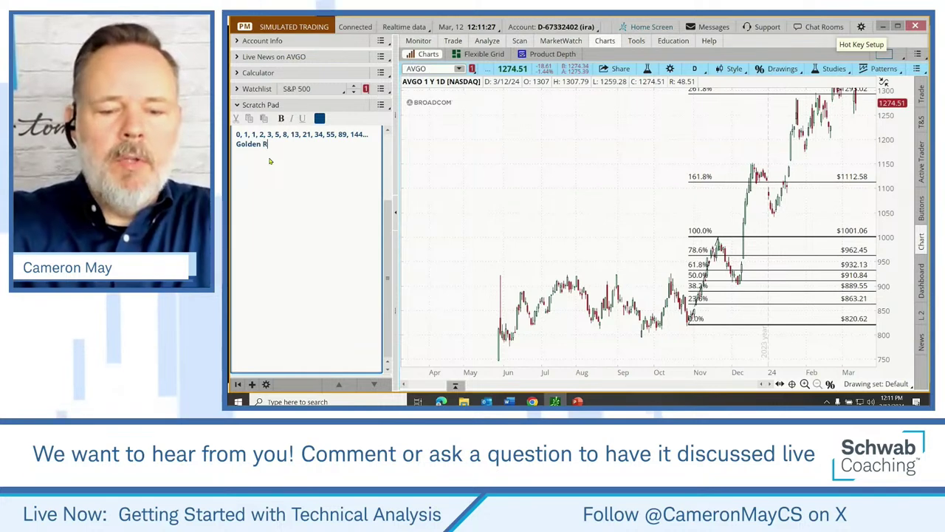
{"action": "type", "text": "atio ="}
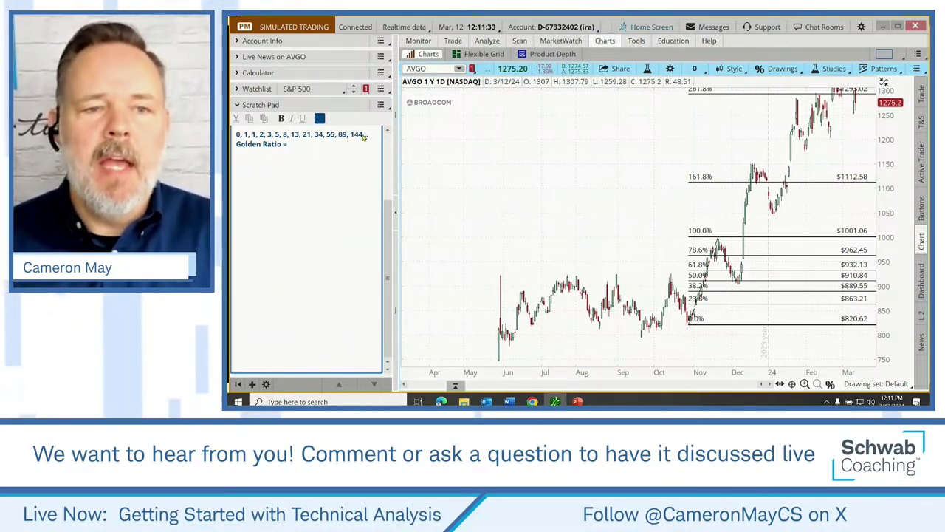
Expand the Calculator and divide the sequence's last number, 144, by the preceding number, 89
{"action": "left_click_drag", "start_coordinate": [363, 137], "coordinate": [352, 138]}
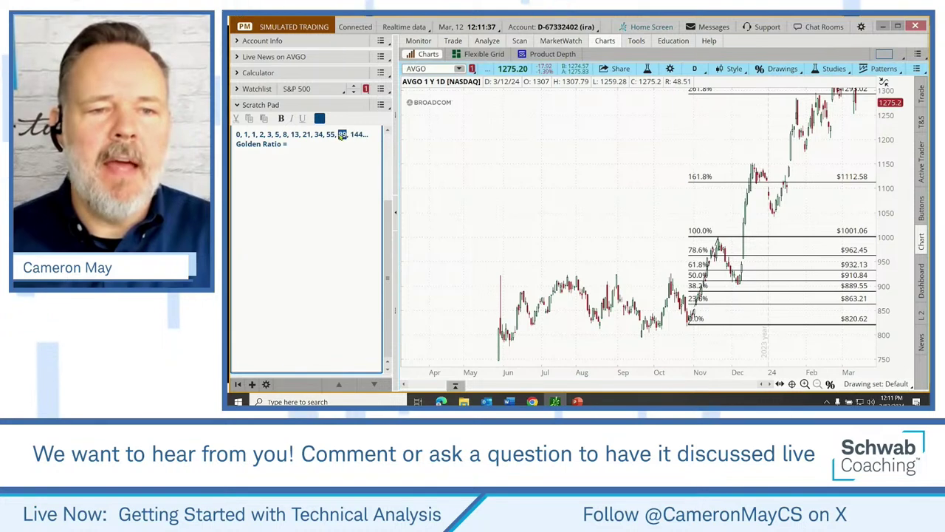
{"action": "left_click", "coordinate": [238, 73]}
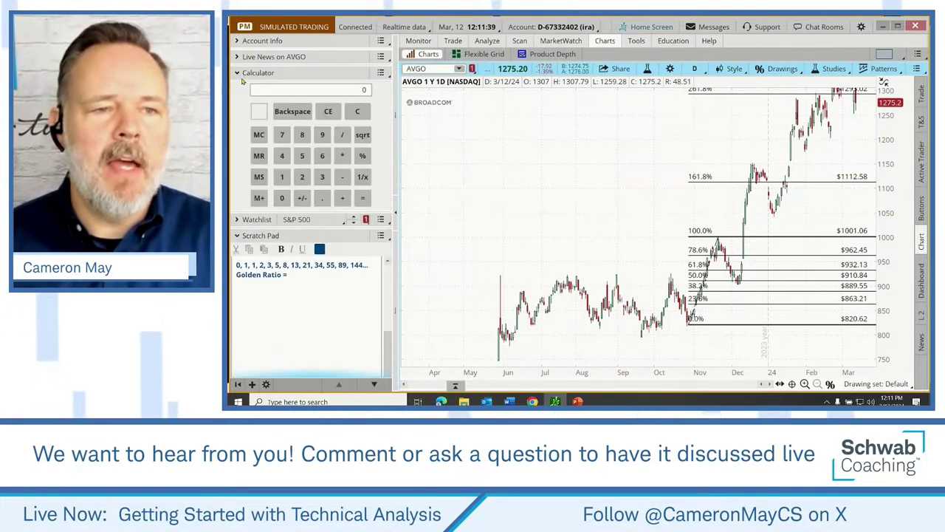
{"action": "left_click", "coordinate": [282, 176]}
{"action": "double_click", "coordinate": [282, 156]}
{"action": "left_click", "coordinate": [342, 135]}
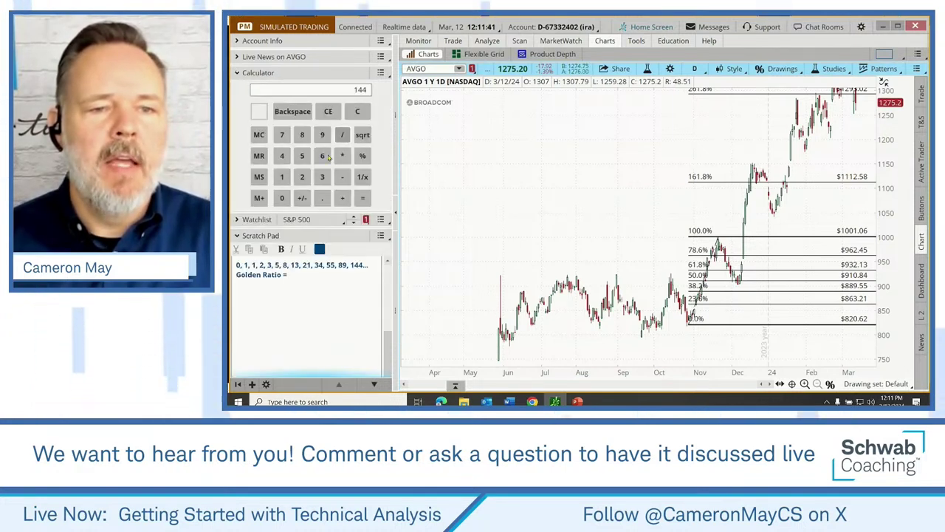
{"action": "left_click", "coordinate": [322, 136]}
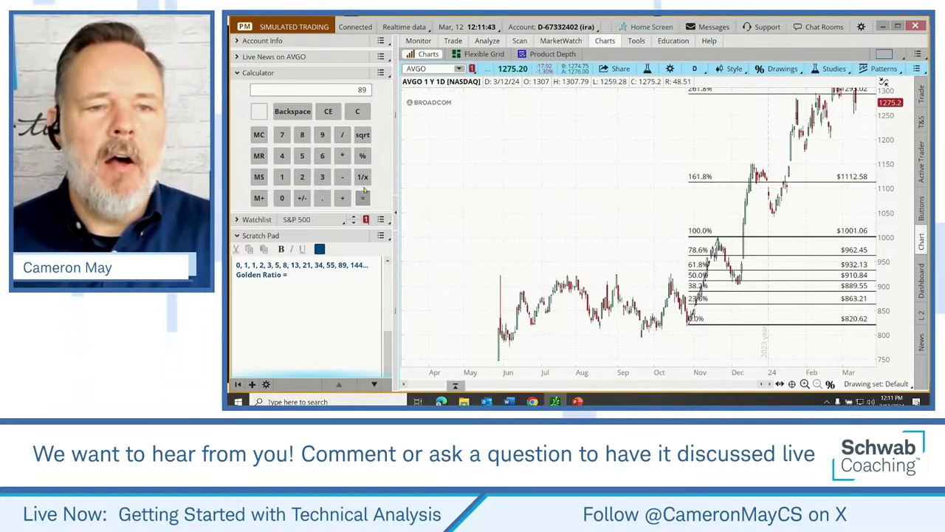
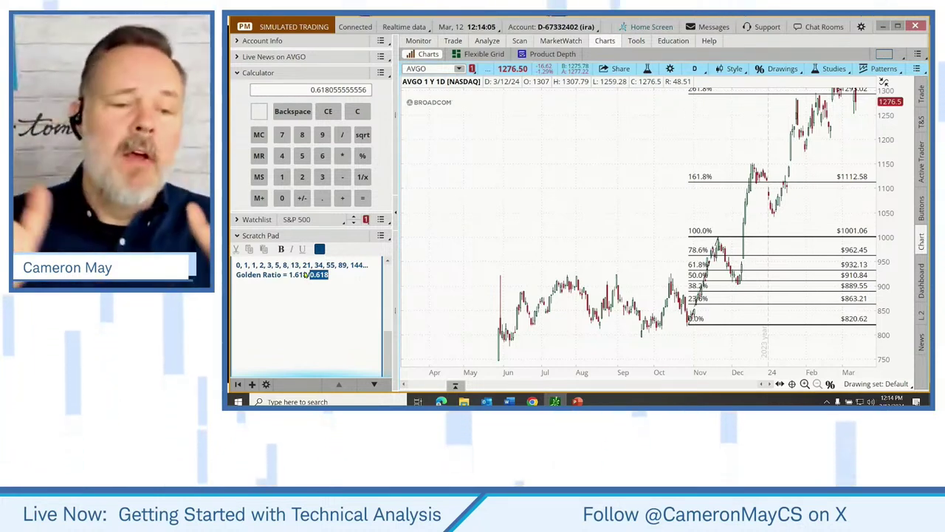
Collapse the Calculator, place the cursor in the Scratch Pad, and examine the retracement levels on the AVGO chart
{"action": "left_click", "coordinate": [249, 75]}
{"action": "left_click", "coordinate": [333, 145]}
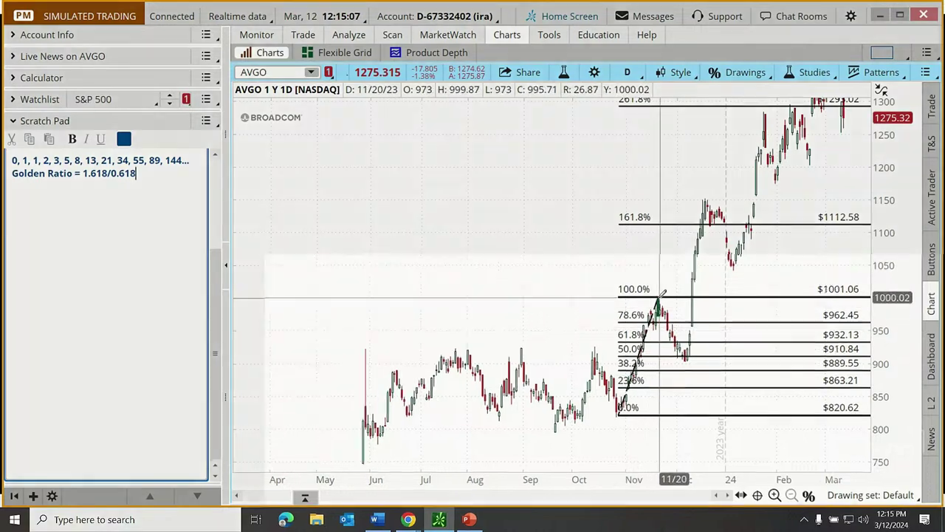
{"action": "mouse_move", "coordinate": [662, 296]}
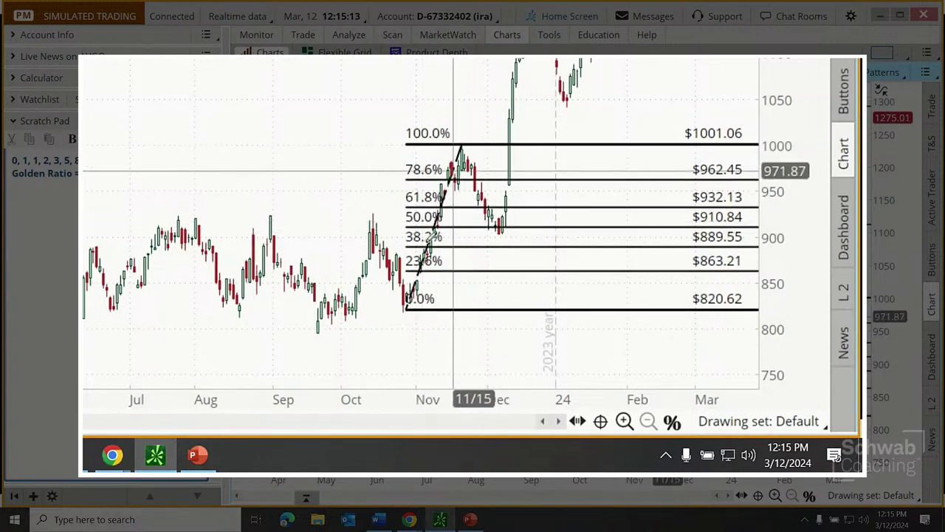
{"action": "mouse_move", "coordinate": [434, 228]}
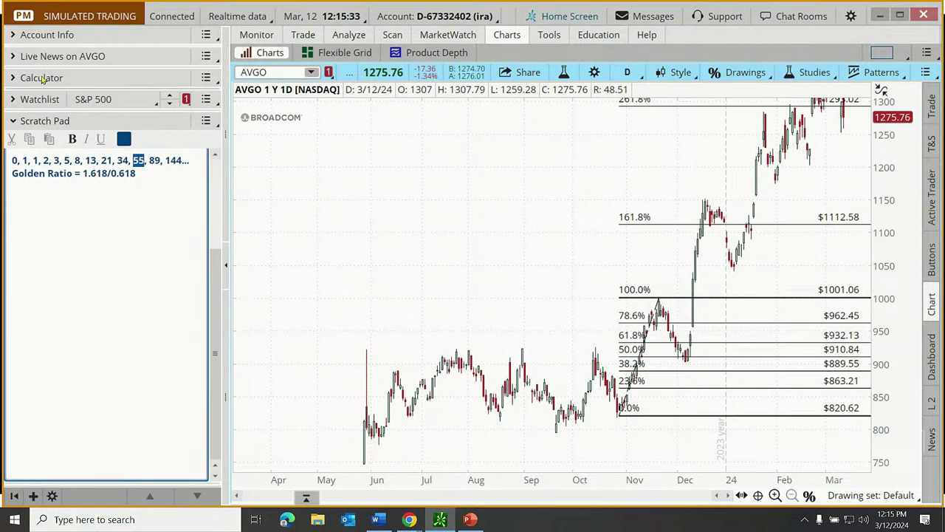
Expand the Calculator and divide 55 by 144 and 34 by 144, clearing the display between the two calculations
{"action": "left_click", "coordinate": [14, 79]}
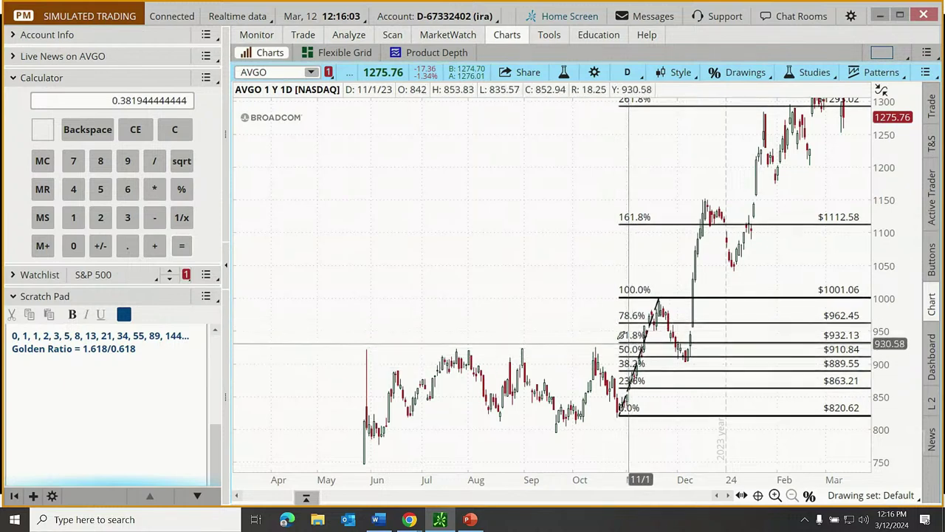
{"action": "left_click", "coordinate": [169, 131]}
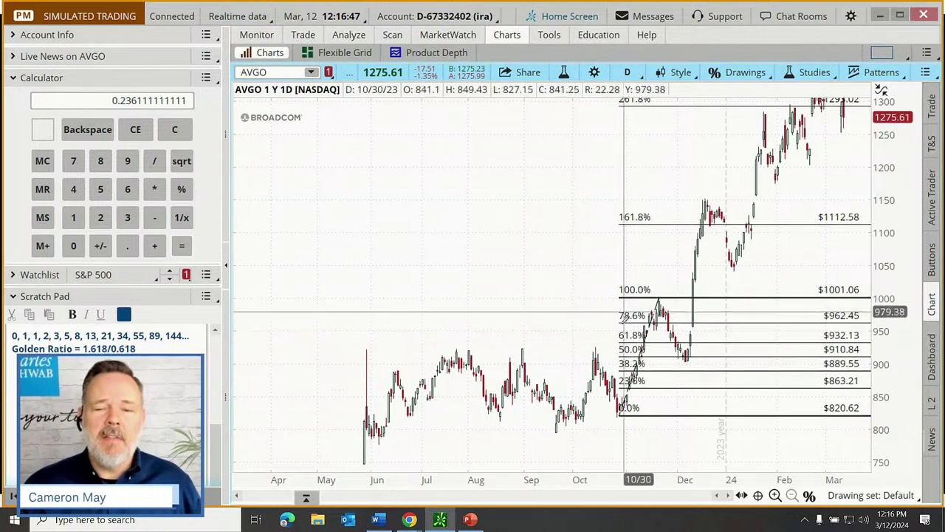
{"action": "mouse_move", "coordinate": [653, 320]}
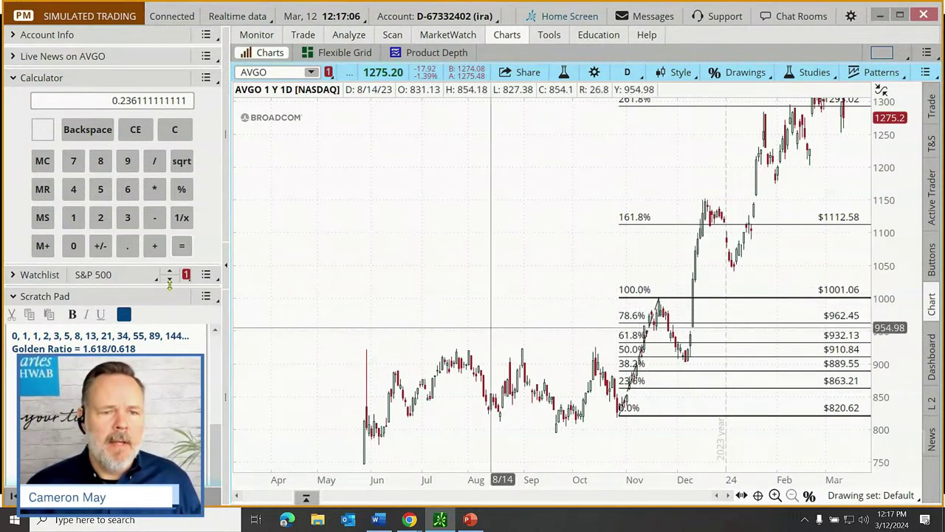
Take the square root of 0.618 in the Calculator, clear the display, and collapse the Calculator
{"action": "left_click", "coordinate": [174, 130]}
{"action": "left_click", "coordinate": [127, 246]}
{"action": "left_click", "coordinate": [127, 189]}
{"action": "left_click", "coordinate": [73, 217]}
{"action": "left_click", "coordinate": [101, 161]}
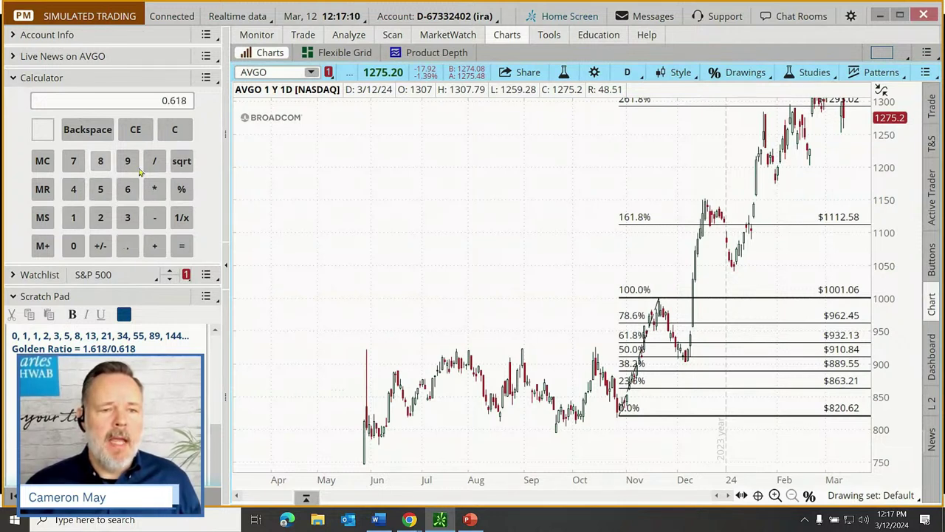
{"action": "left_click", "coordinate": [178, 162]}
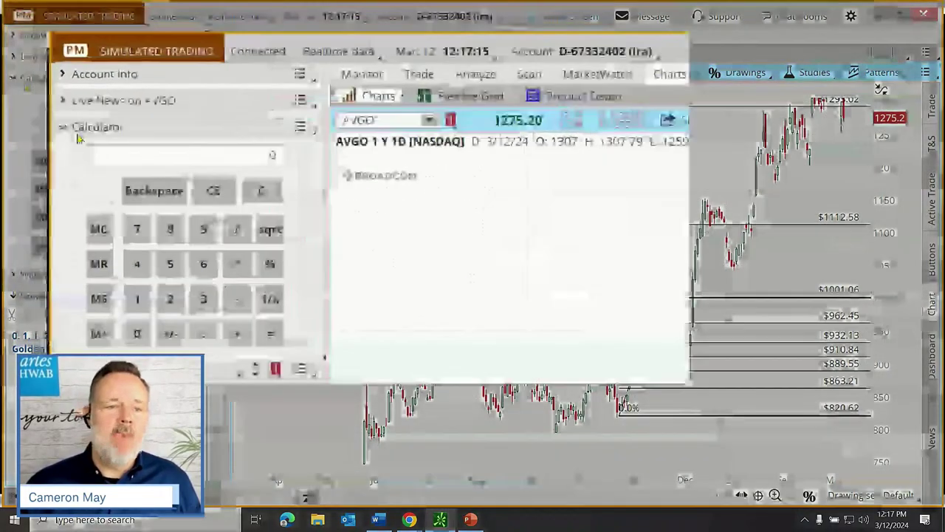
{"action": "left_click", "coordinate": [41, 77]}
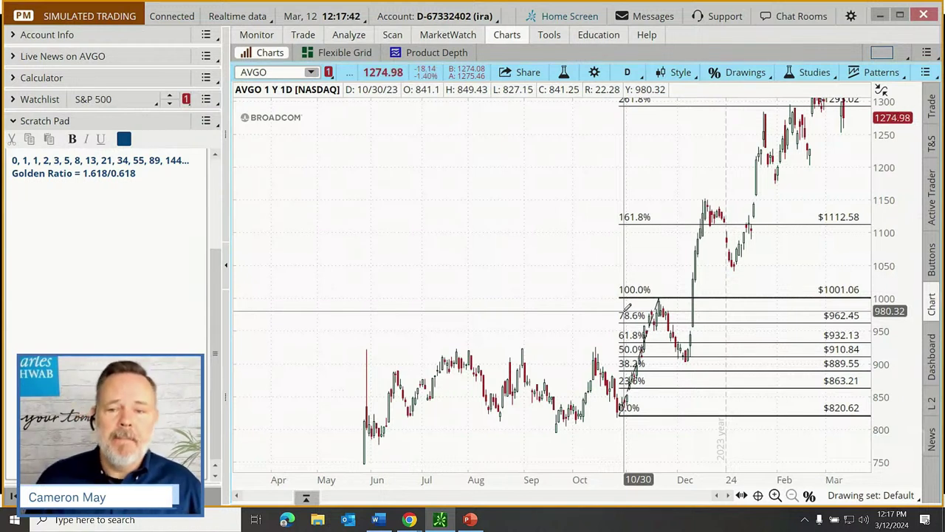
Hide the sidebar and set the chart's price axis scaling to Auto
{"action": "left_click", "coordinate": [227, 265]}
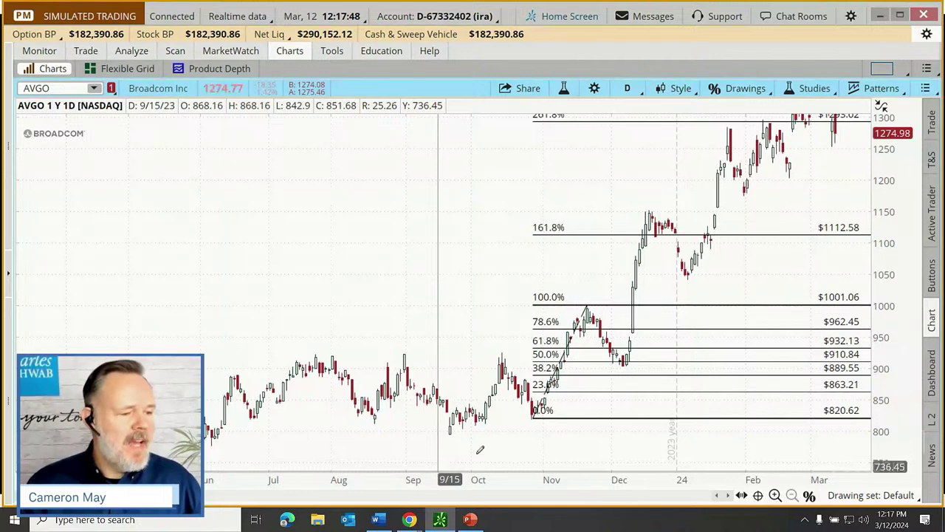
{"action": "left_click", "coordinate": [884, 106]}
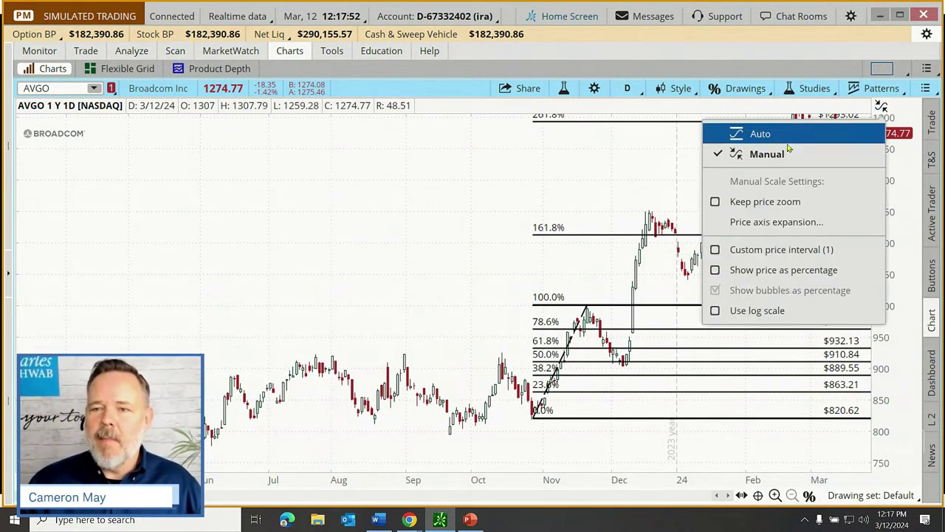
{"action": "left_click", "coordinate": [761, 133]}
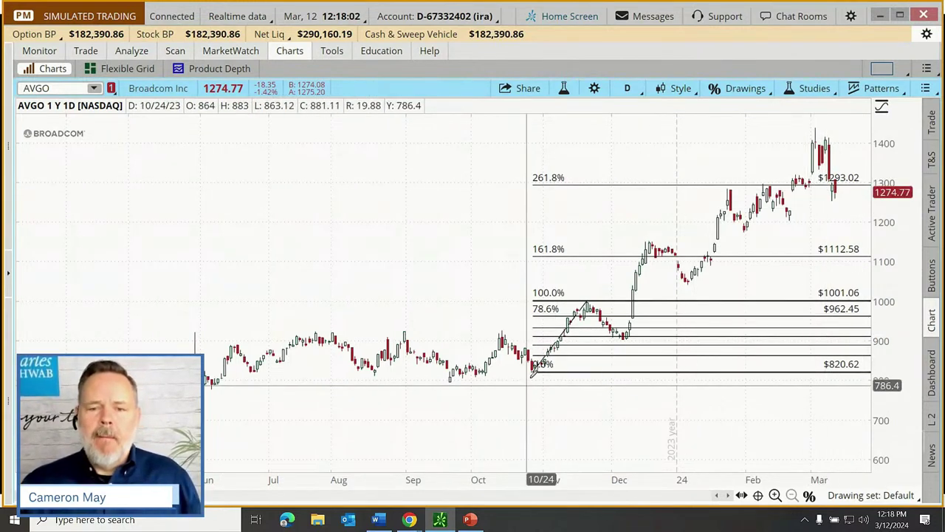
Examine the October swing low, the November swing high and the pullback against the Fibonacci retracement levels, with the price axis stretched
{"action": "mouse_move", "coordinate": [534, 371]}
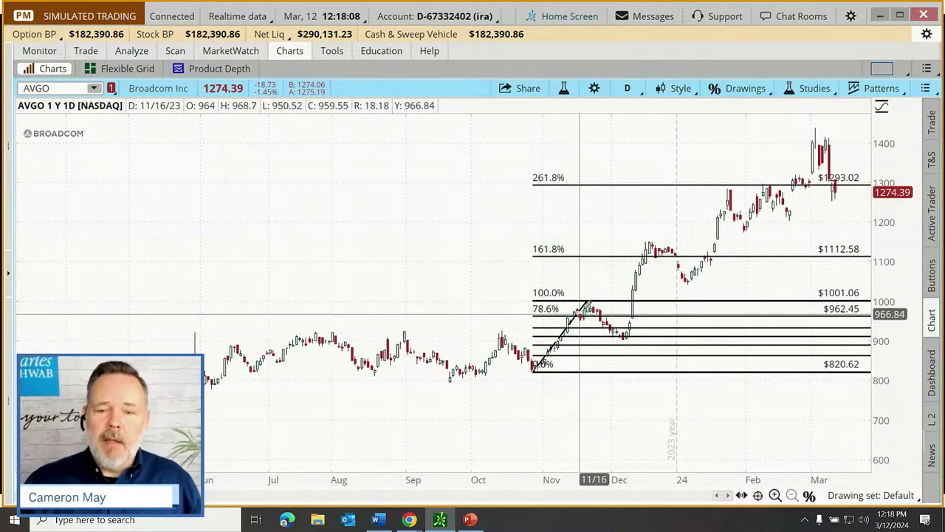
{"action": "mouse_move", "coordinate": [589, 302]}
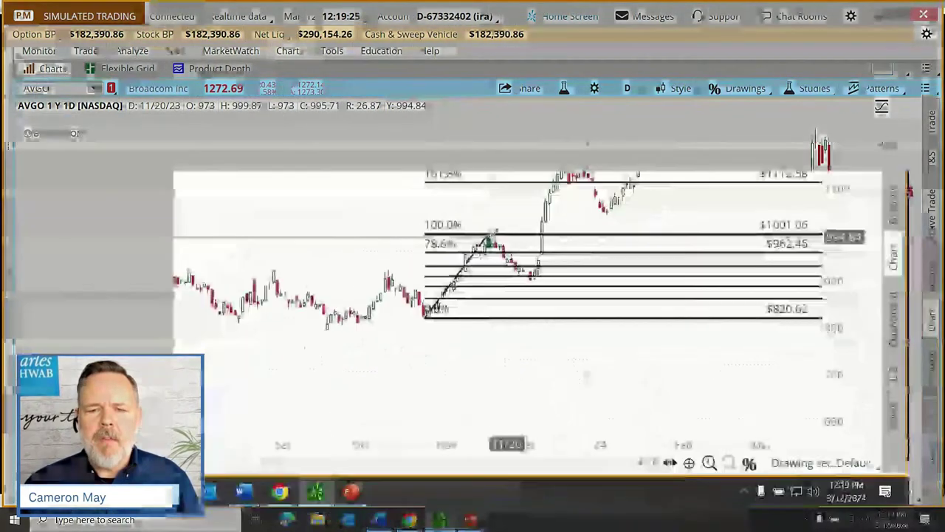
{"action": "mouse_move", "coordinate": [593, 302]}
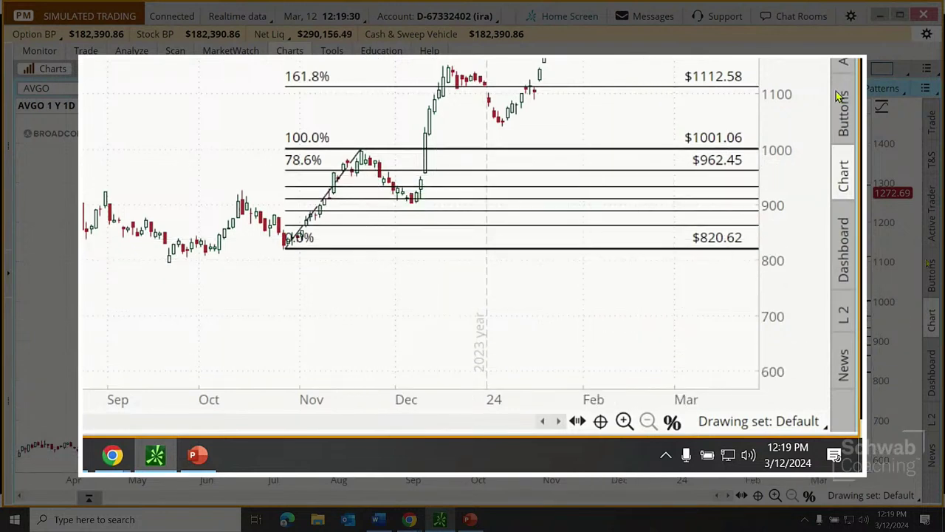
{"action": "left_click_drag", "start_coordinate": [888, 261], "coordinate": [888, 188]}
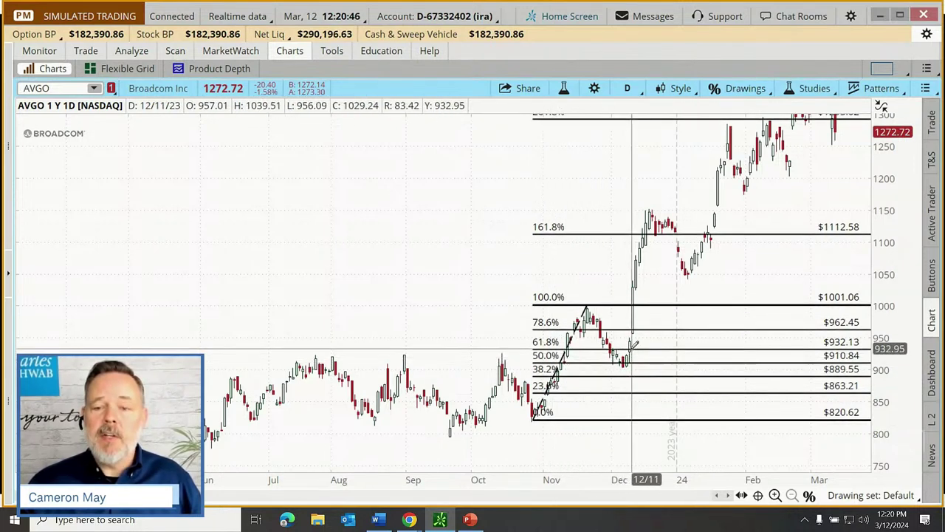
{"action": "mouse_move", "coordinate": [633, 344]}
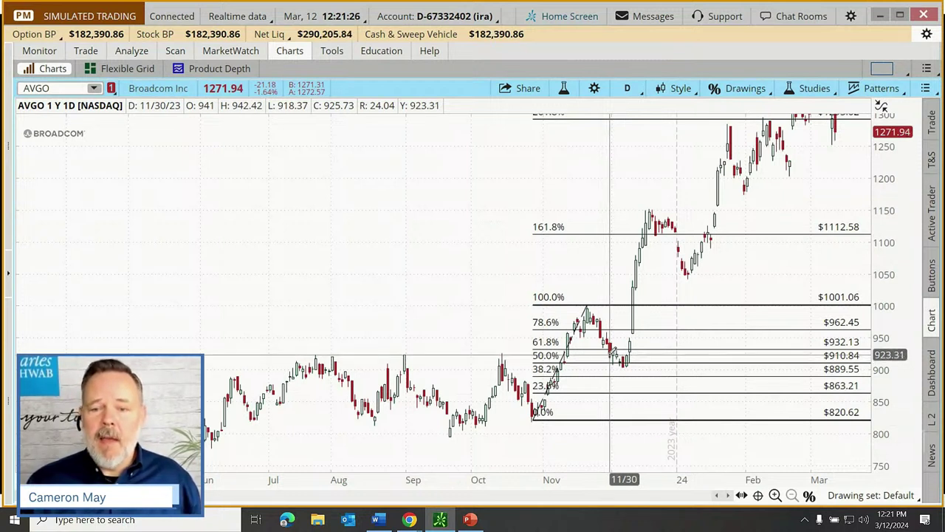
{"action": "mouse_move", "coordinate": [611, 364]}
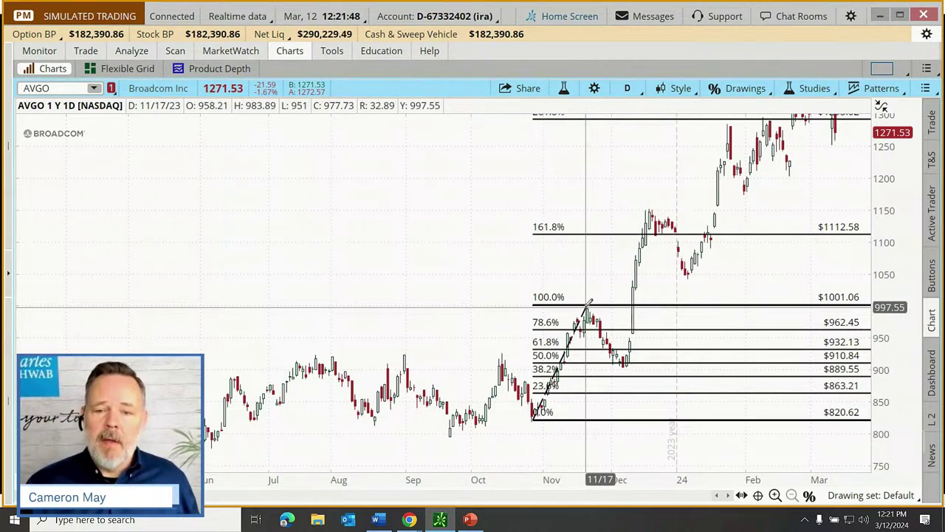
{"action": "left_click", "coordinate": [589, 304]}
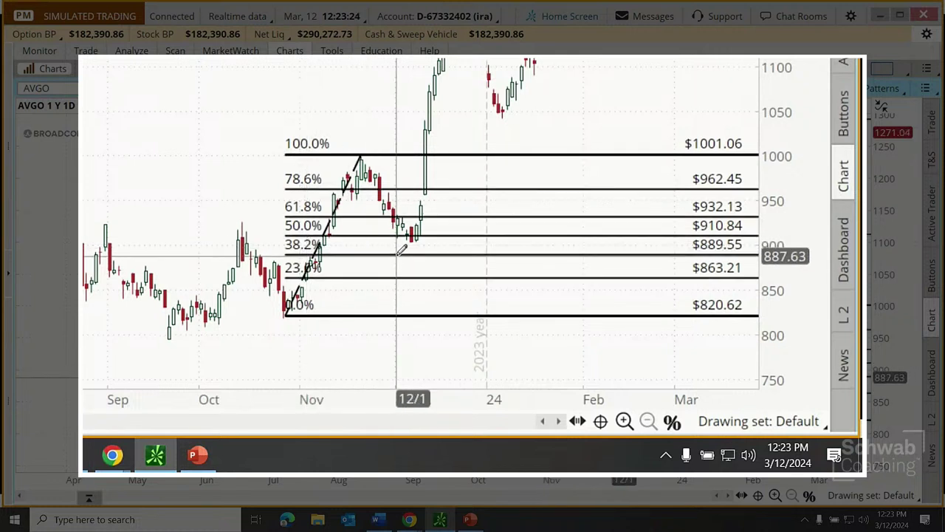
{"action": "mouse_move", "coordinate": [406, 249]}
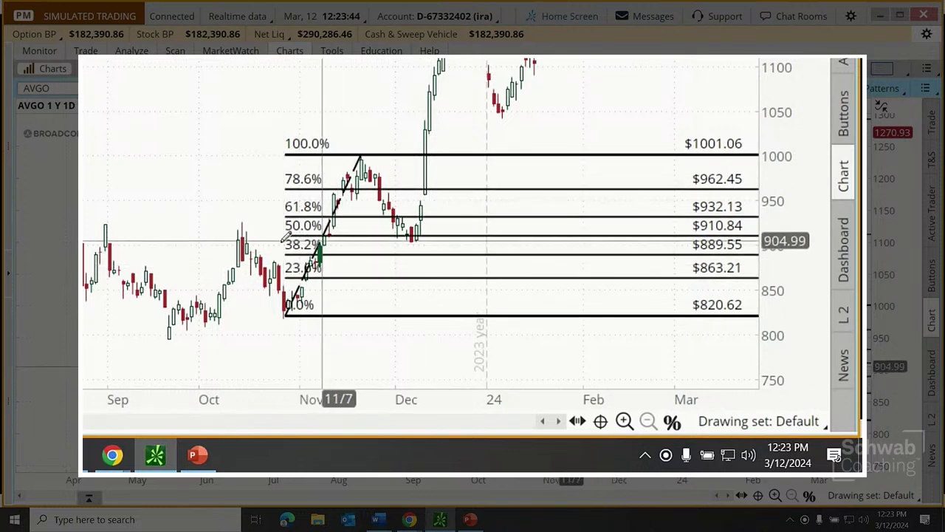
{"action": "mouse_move", "coordinate": [313, 252]}
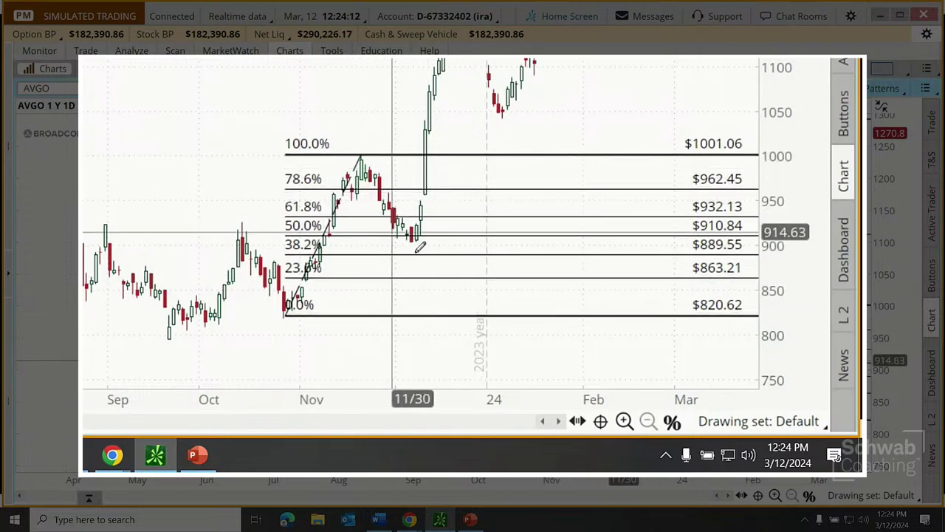
{"action": "mouse_move", "coordinate": [420, 247]}
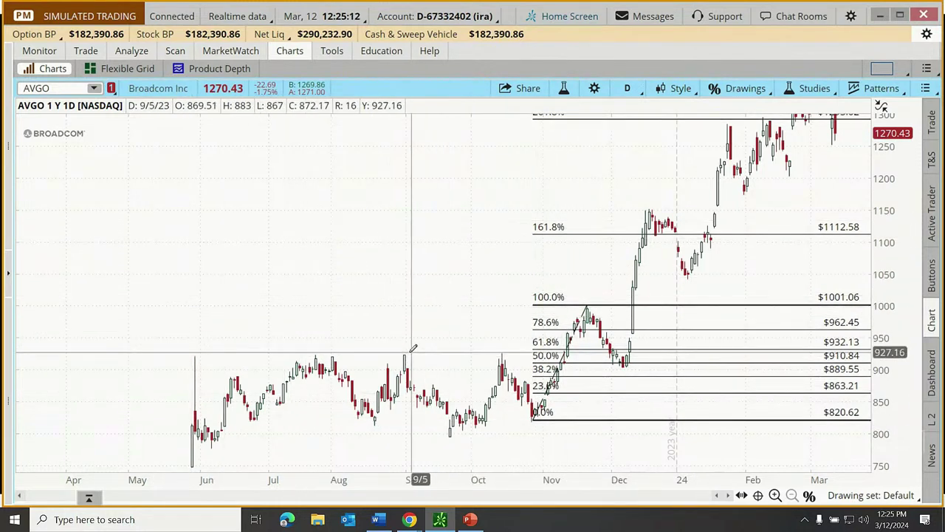
Draw a horizontal trendline at about $920 across the earlier highs, from about May 10 to the end of October
{"action": "left_click", "coordinate": [809, 495]}
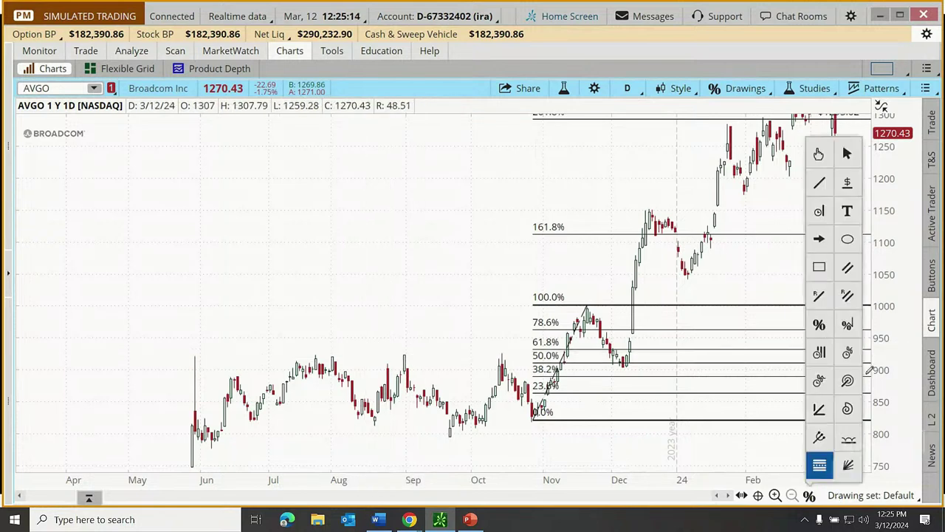
{"action": "left_click", "coordinate": [846, 212]}
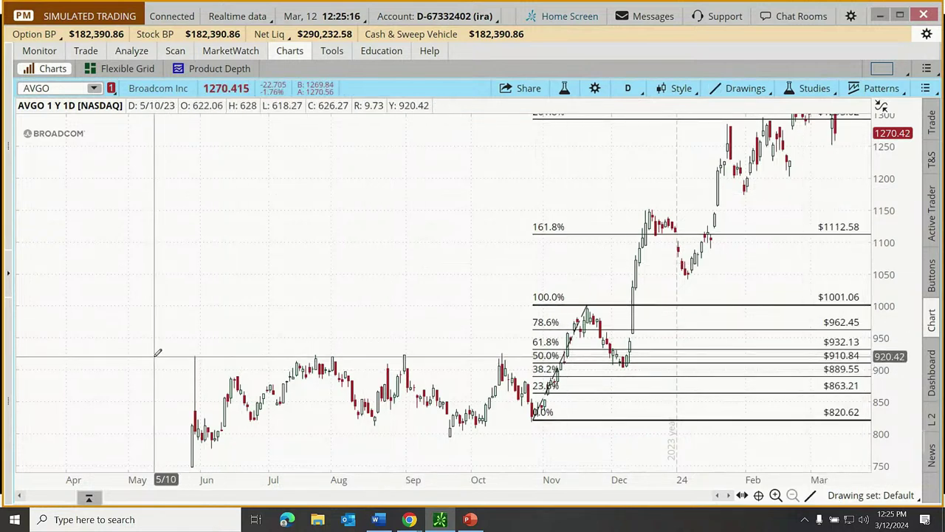
{"action": "left_click_drag", "start_coordinate": [156, 354], "coordinate": [545, 356]}
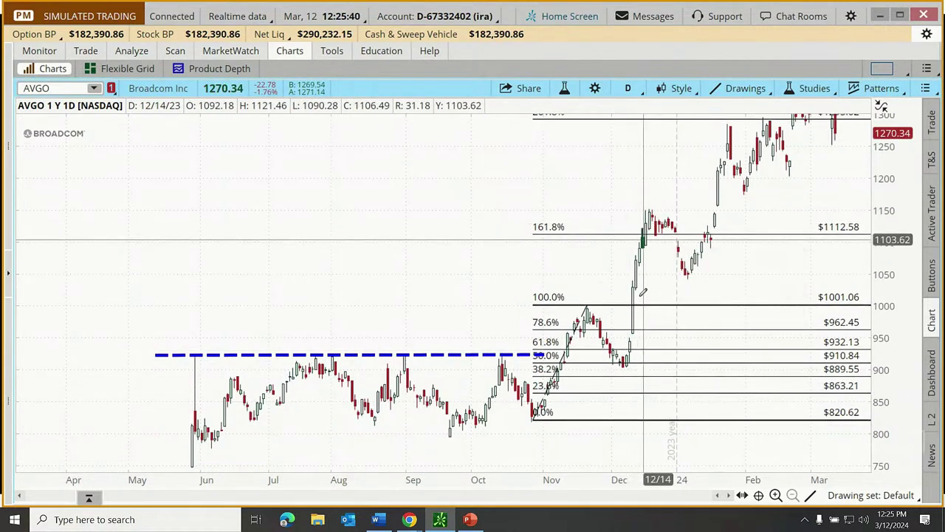
Examine the December rally past the 100% level and the price action around the 161.8% extension
{"action": "mouse_move", "coordinate": [646, 302]}
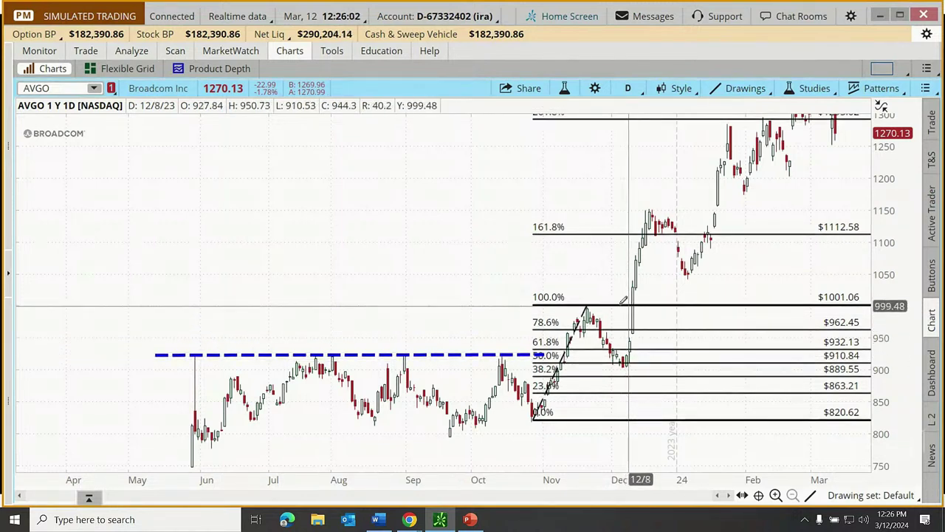
{"action": "mouse_move", "coordinate": [590, 302]}
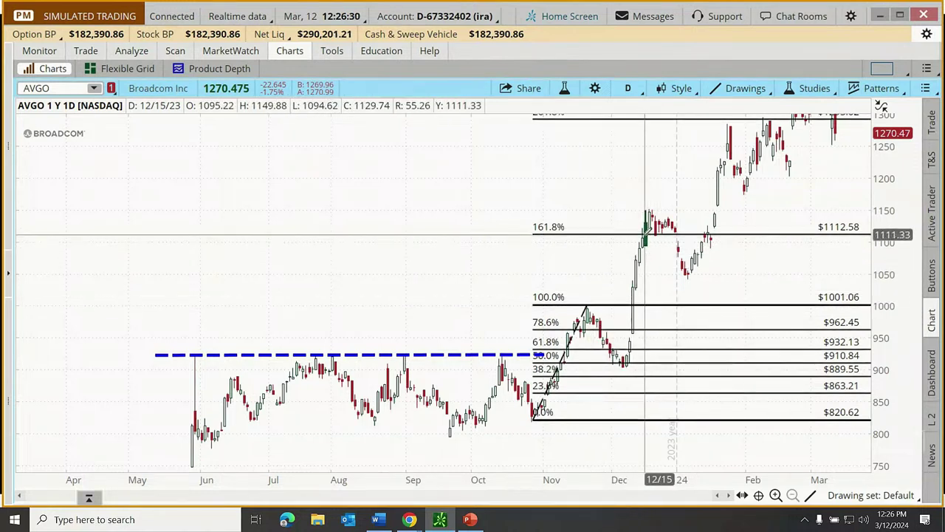
{"action": "mouse_move", "coordinate": [646, 235]}
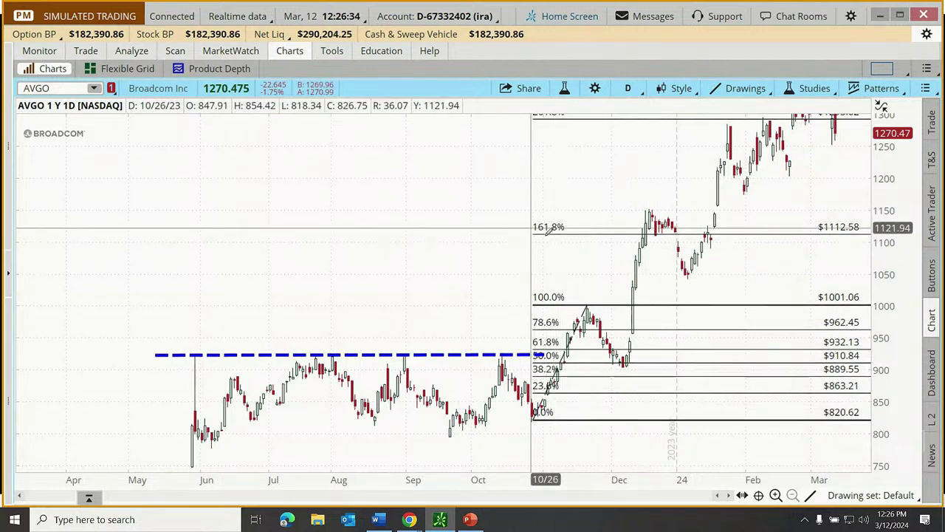
{"action": "mouse_move", "coordinate": [555, 234]}
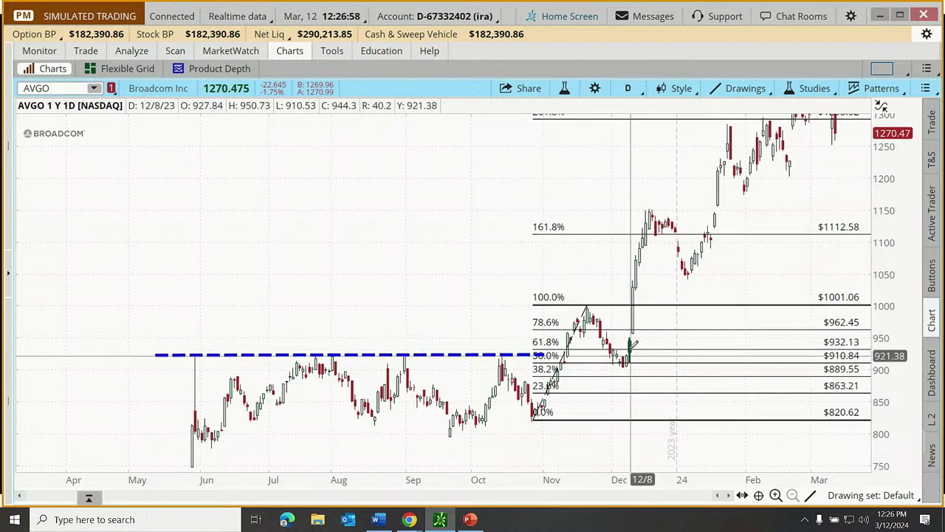
{"action": "mouse_move", "coordinate": [649, 235]}
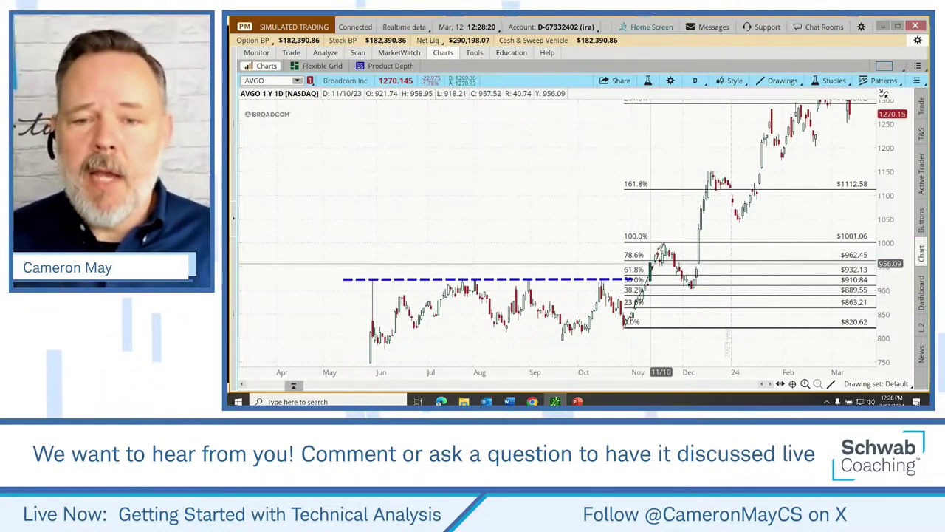
Clear the drawing set from the AVGO chart and set the price axis scaling to Auto
{"action": "right_click", "coordinate": [660, 241]}
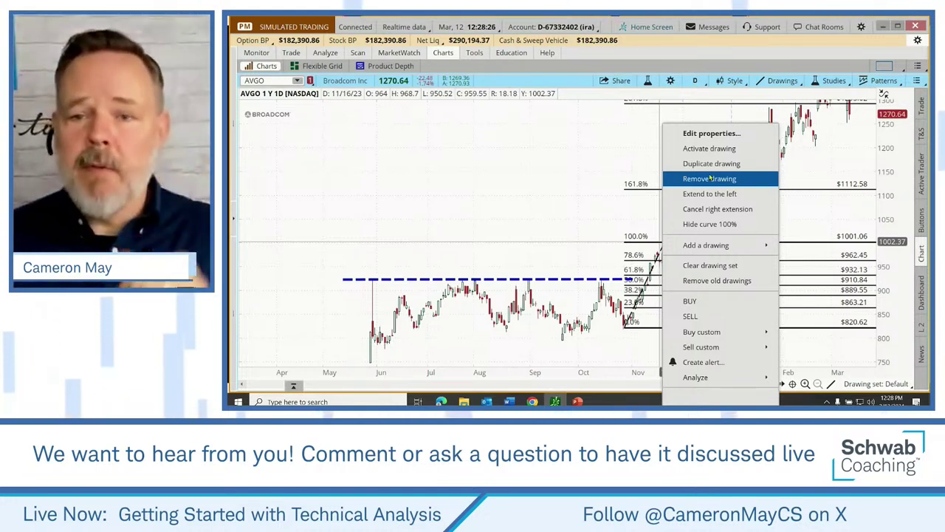
{"action": "left_click", "coordinate": [710, 265]}
{"action": "left_click", "coordinate": [615, 81]}
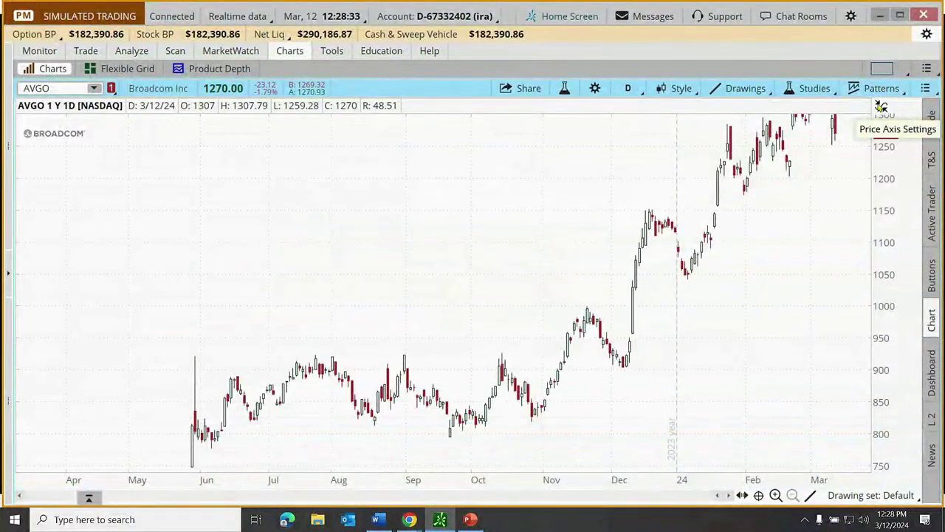
{"action": "left_click", "coordinate": [881, 108]}
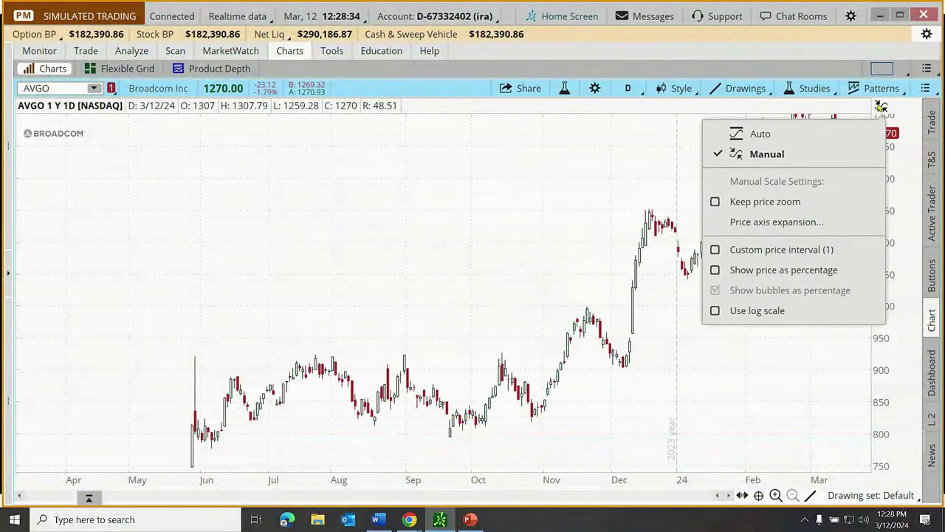
{"action": "left_click", "coordinate": [765, 133]}
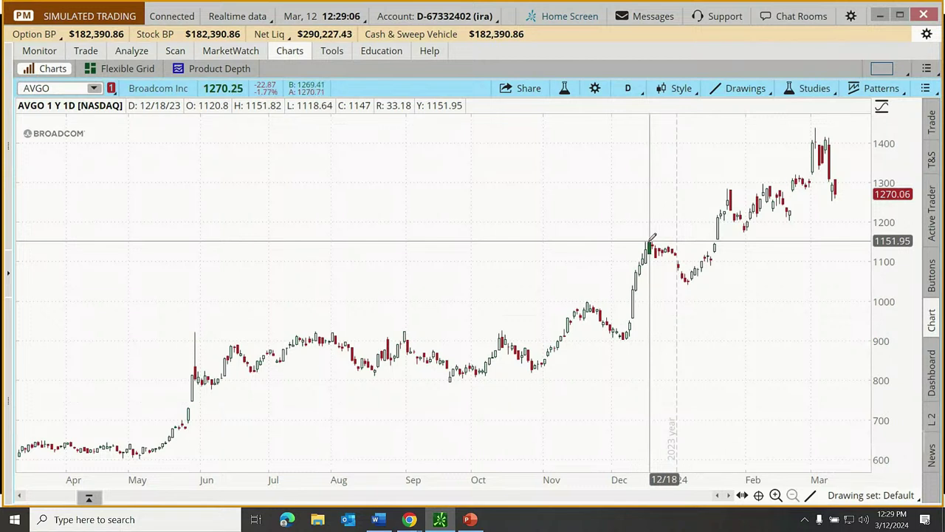
Draw a Fibonacci retracement between the mid-December high at about $1153.51 and the early-December low at about $901.51
{"action": "left_click", "coordinate": [811, 495]}
{"action": "left_click", "coordinate": [820, 324]}
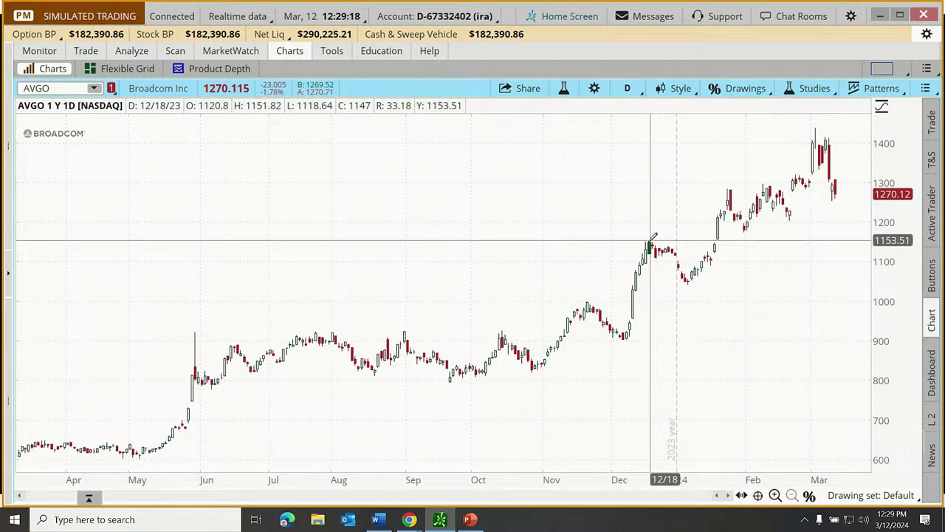
{"action": "left_click_drag", "start_coordinate": [650, 240], "coordinate": [614, 339]}
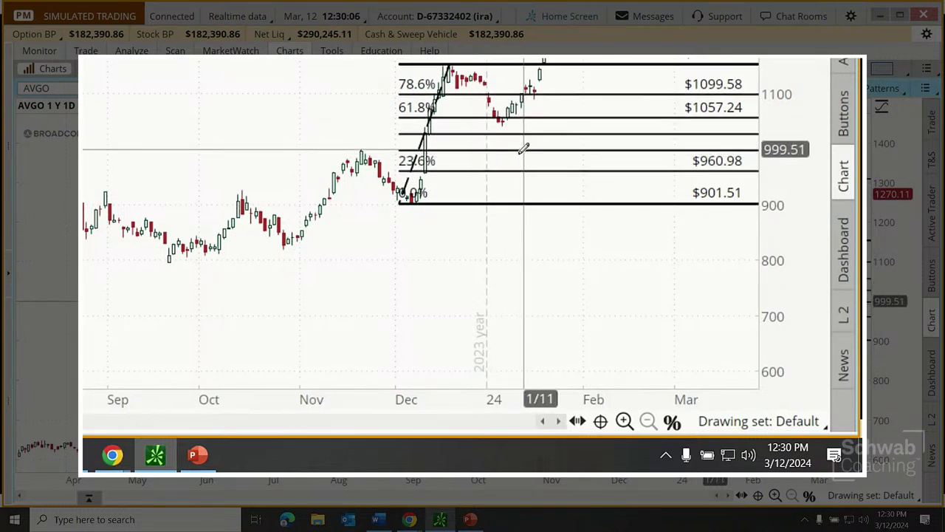
{"action": "mouse_move", "coordinate": [517, 109]}
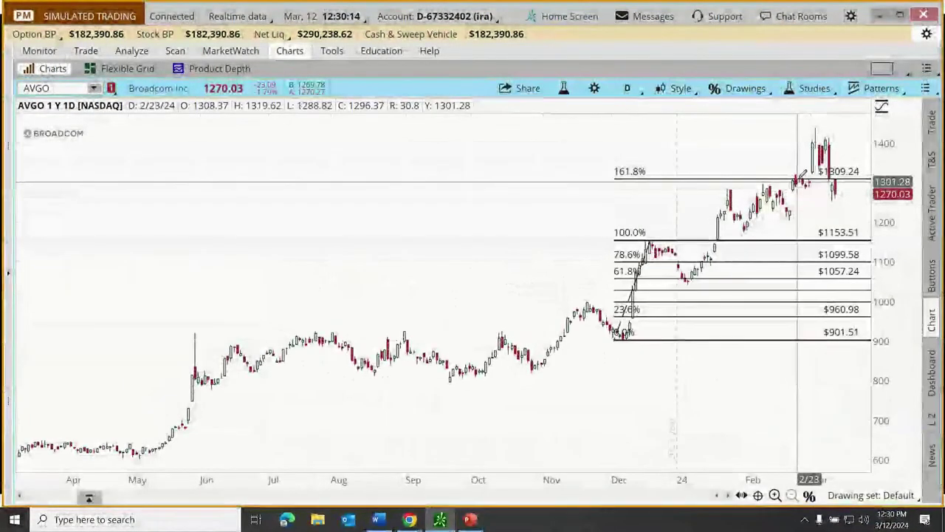
{"action": "mouse_move", "coordinate": [800, 175]}
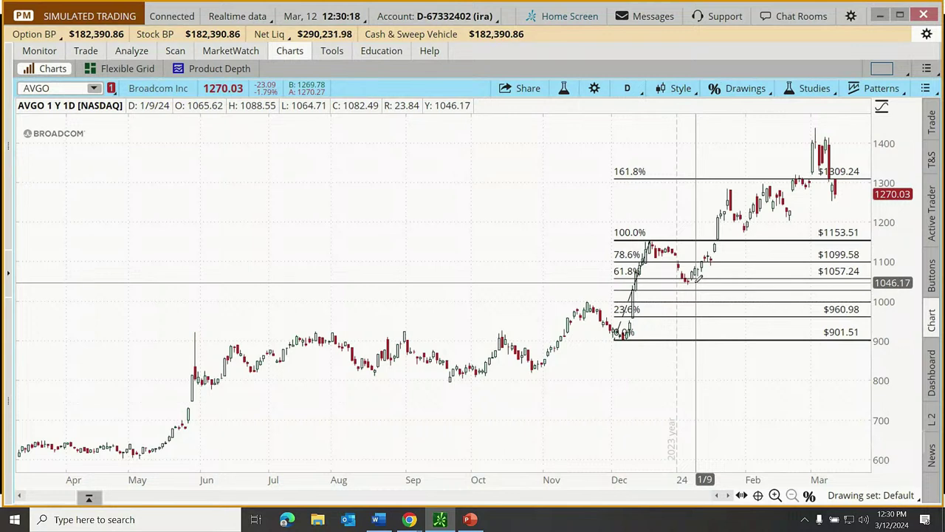
Replace AVGO's December retracement with a Fibonacci retracement between the late-January high at about $1285.73 and the early-January low at about $1041.51
{"action": "right_click", "coordinate": [737, 176]}
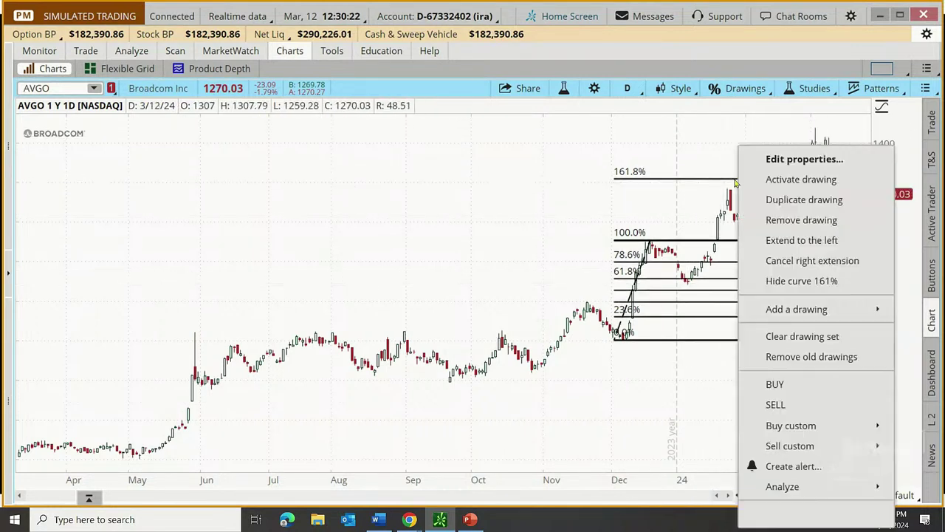
{"action": "left_click", "coordinate": [798, 221]}
{"action": "mouse_move", "coordinate": [722, 189]}
{"action": "left_mouse_down"}
{"action": "mouse_move", "coordinate": [697, 224]}
{"action": "mouse_move", "coordinate": [678, 284]}
{"action": "left_mouse_up"}
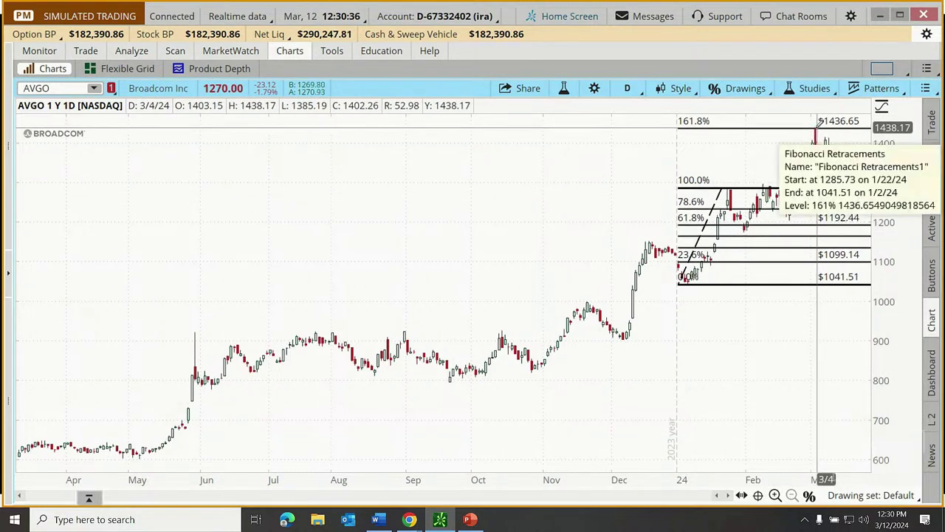
Replace AVGO's January retracement with one between the March 4 high at about $1438.17 and the late-February low at about $1204.84
{"action": "right_click", "coordinate": [739, 184]}
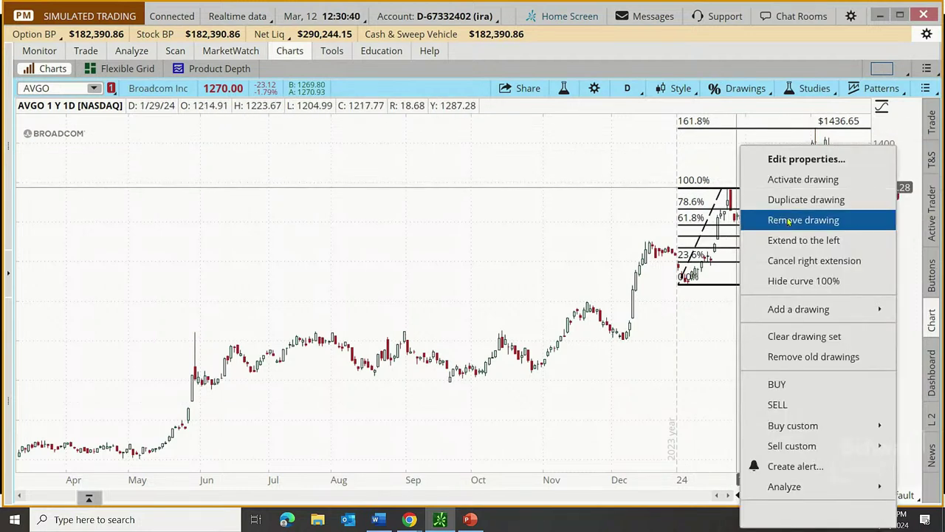
{"action": "left_click", "coordinate": [789, 220]}
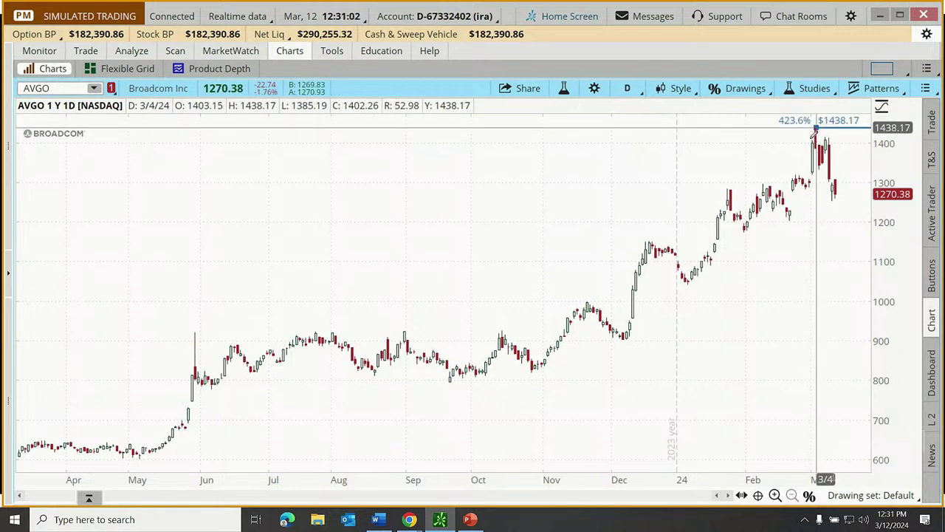
{"action": "left_click", "coordinate": [787, 214]}
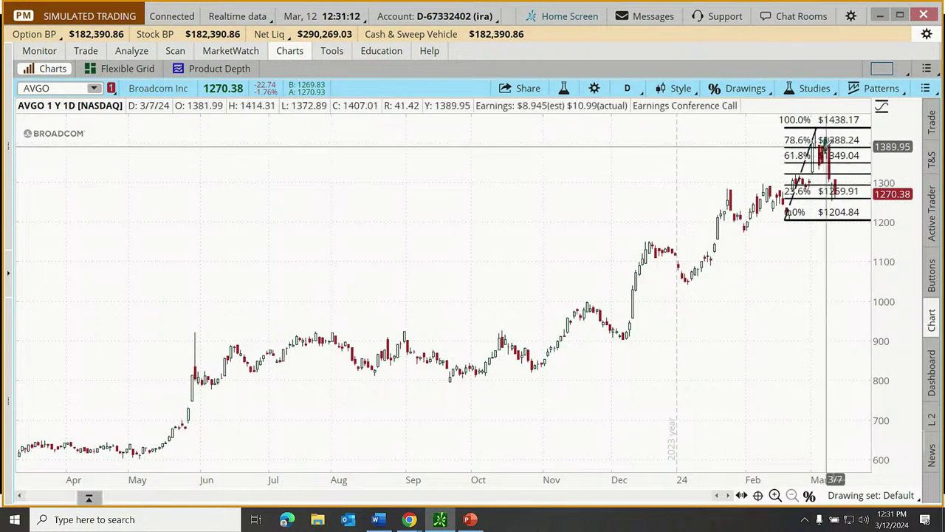
{"action": "mouse_move", "coordinate": [826, 148]}
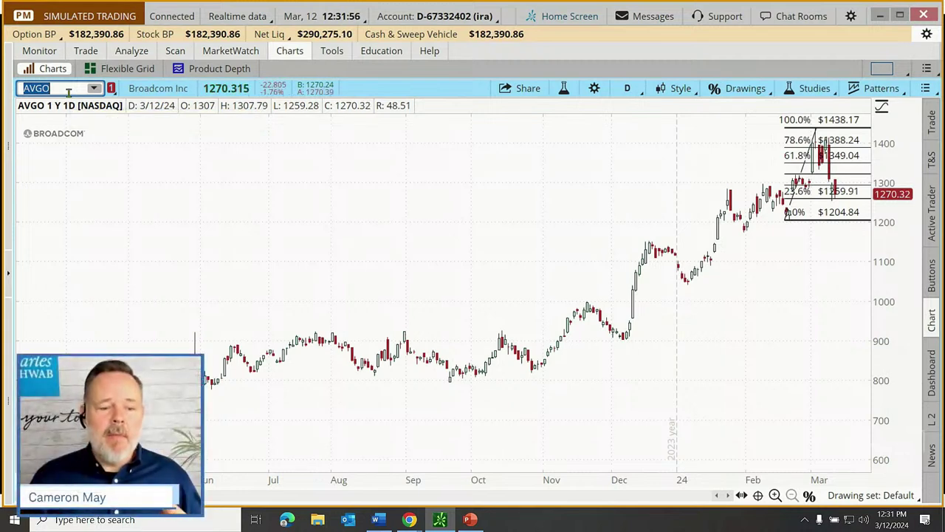
Load the NVDA chart and draw a Fibonacci retracement between the March high at about $974.79 and the late-February low at about $662.38
{"action": "type", "text": "NVDA"}
{"action": "key", "text": "Return"}
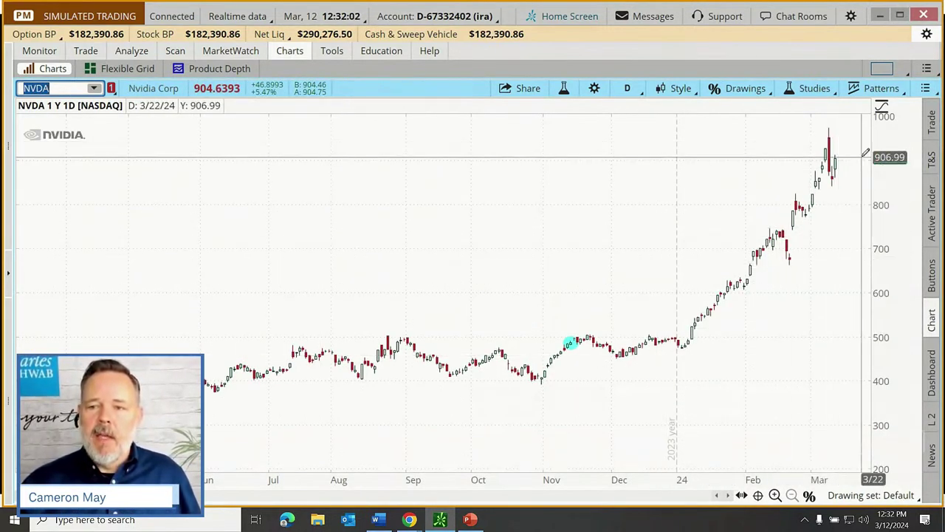
{"action": "left_click_drag", "start_coordinate": [865, 155], "coordinate": [713, 152]}
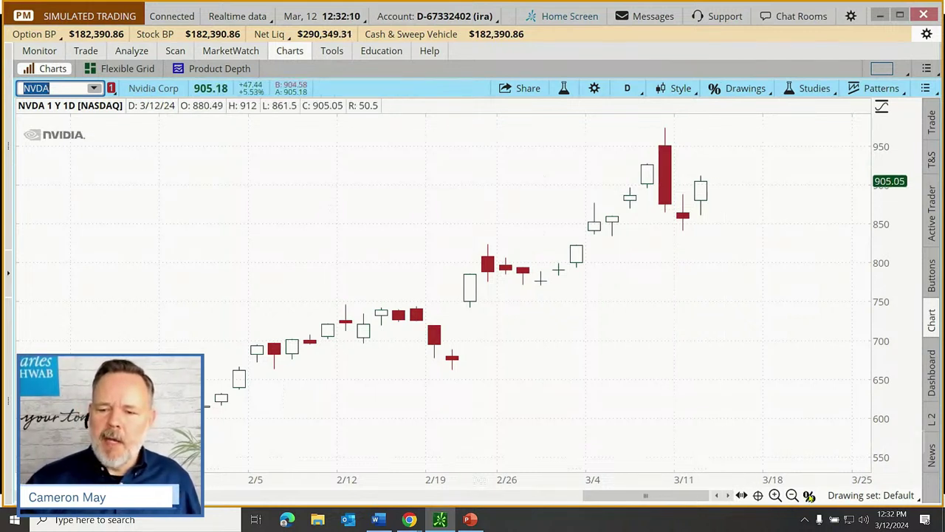
{"action": "left_click", "coordinate": [649, 127]}
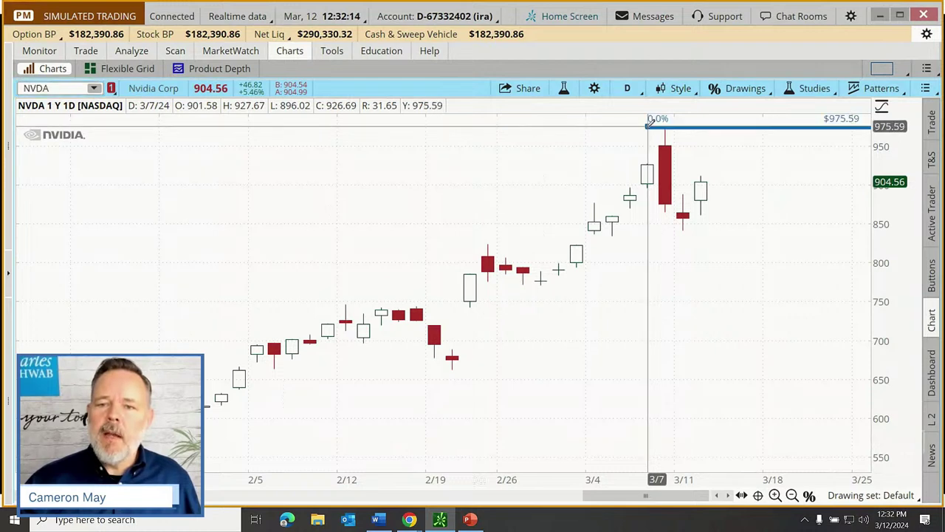
{"action": "left_click", "coordinate": [494, 306]}
{"action": "left_click_drag", "start_coordinate": [480, 321], "coordinate": [444, 367]}
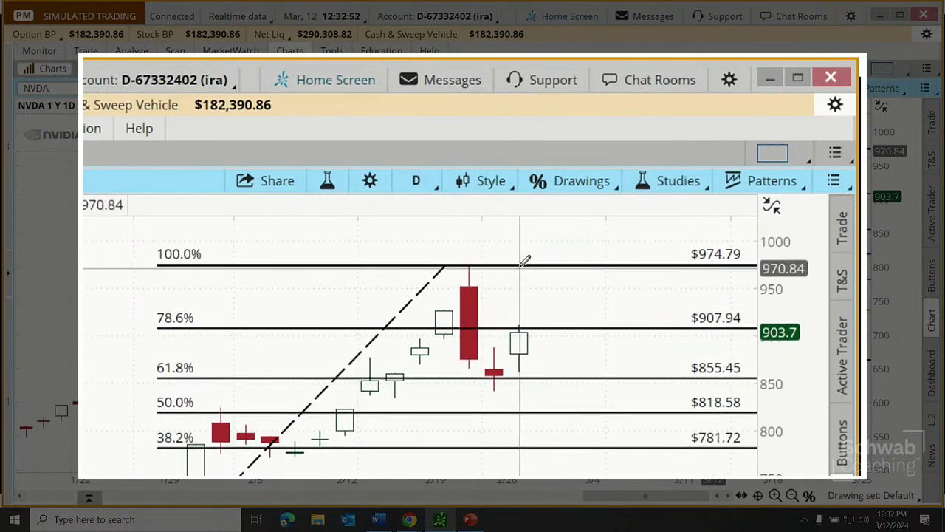
Examine the 161.8% extension above NVDA's March high, and restore automatic price scaling and the full one-year view
{"action": "left_click_drag", "start_coordinate": [789, 293], "coordinate": [788, 395]}
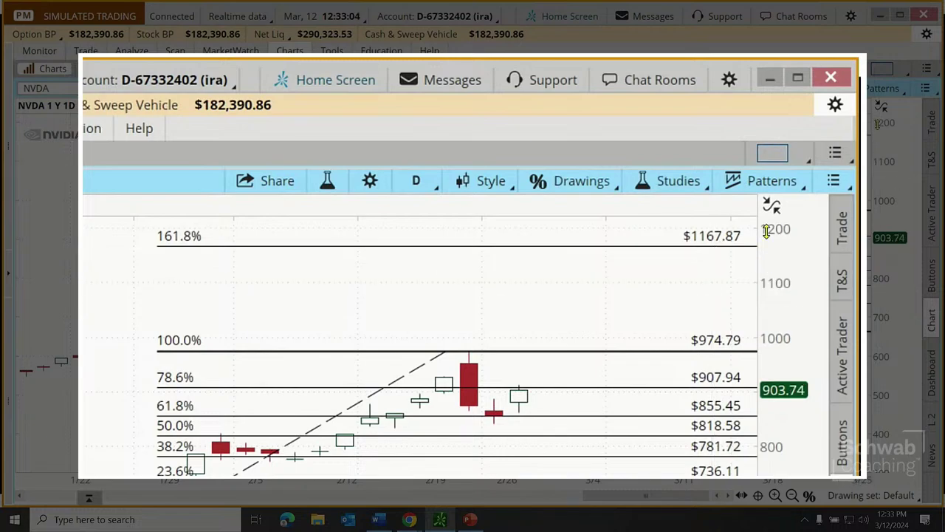
{"action": "left_click", "coordinate": [772, 207]}
{"action": "left_click", "coordinate": [602, 237]}
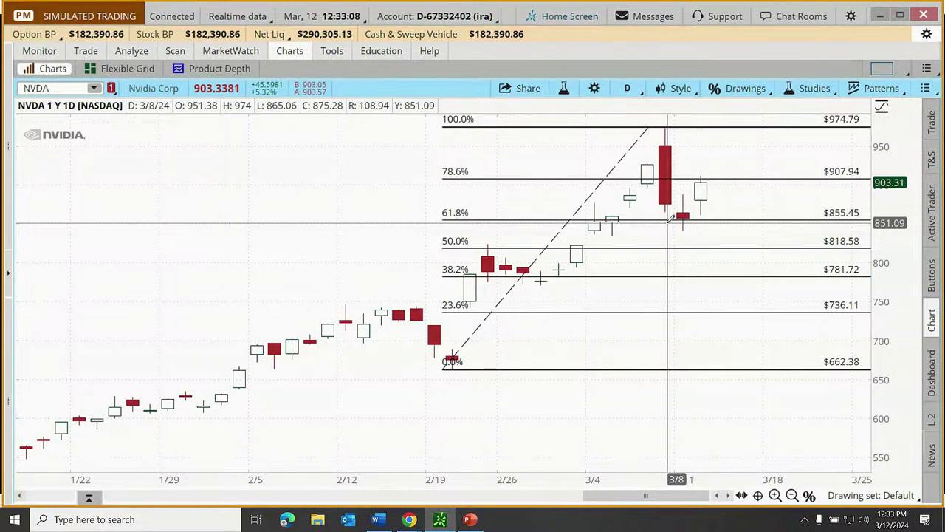
{"action": "left_click", "coordinate": [792, 495]}
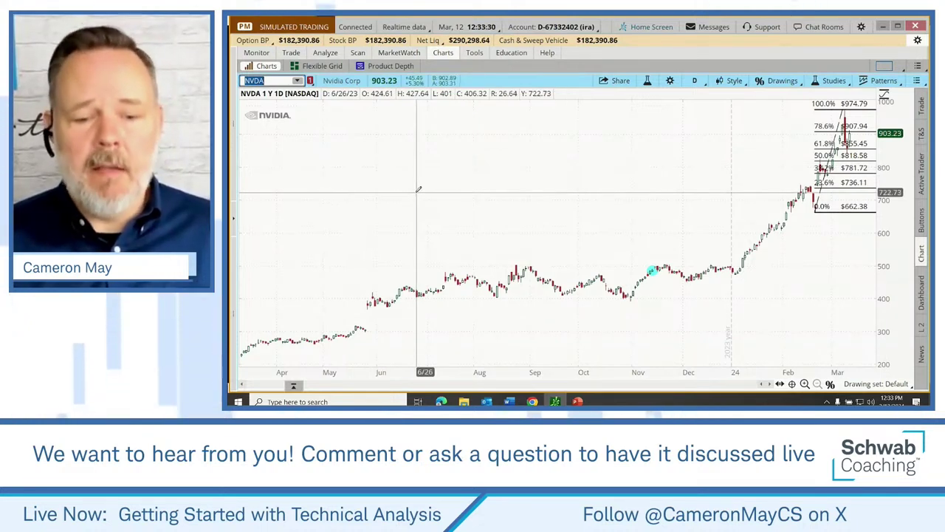
Load the GOOGL chart and draw a Fibonacci retracement between the early-March low at about $130.69 and the early-February high at about $149.59
{"action": "type", "text": "GOOGL"}
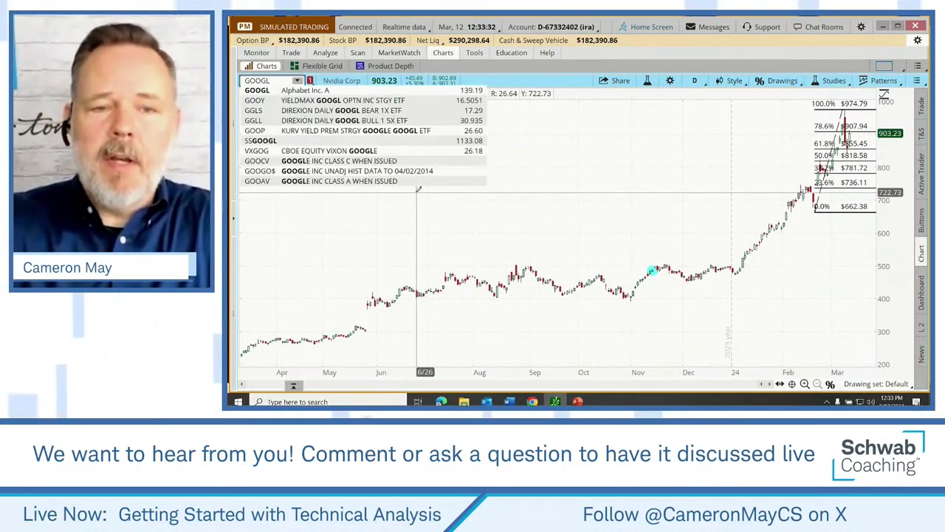
{"action": "key", "text": "Return"}
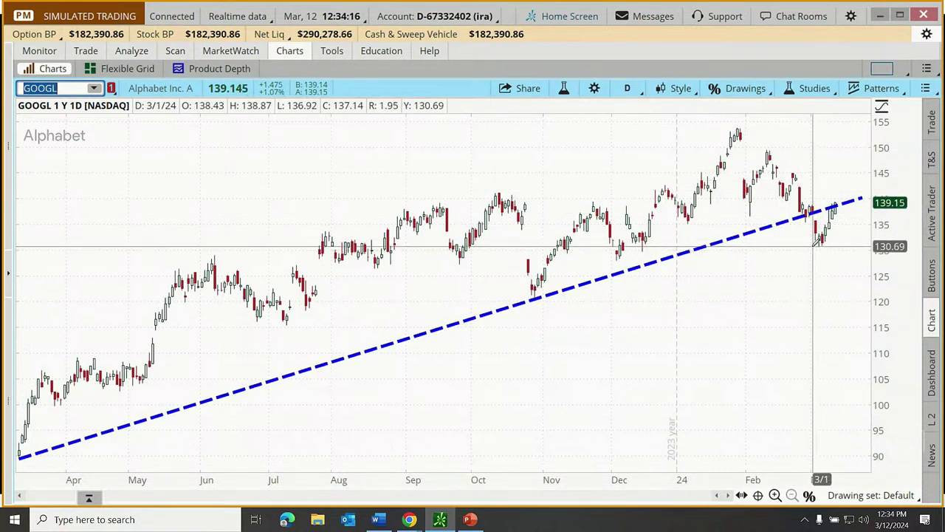
{"action": "left_click_drag", "start_coordinate": [813, 244], "coordinate": [779, 173]}
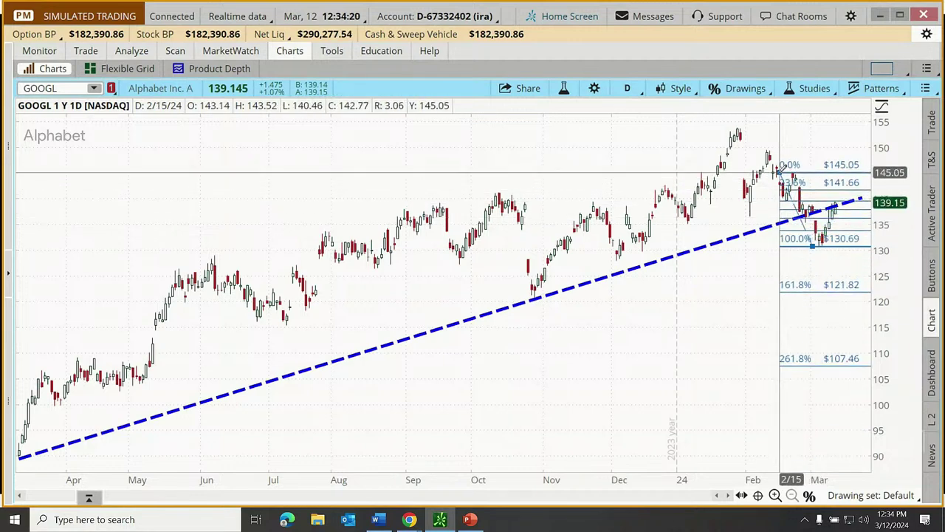
{"action": "left_click_drag", "start_coordinate": [780, 173], "coordinate": [761, 148]}
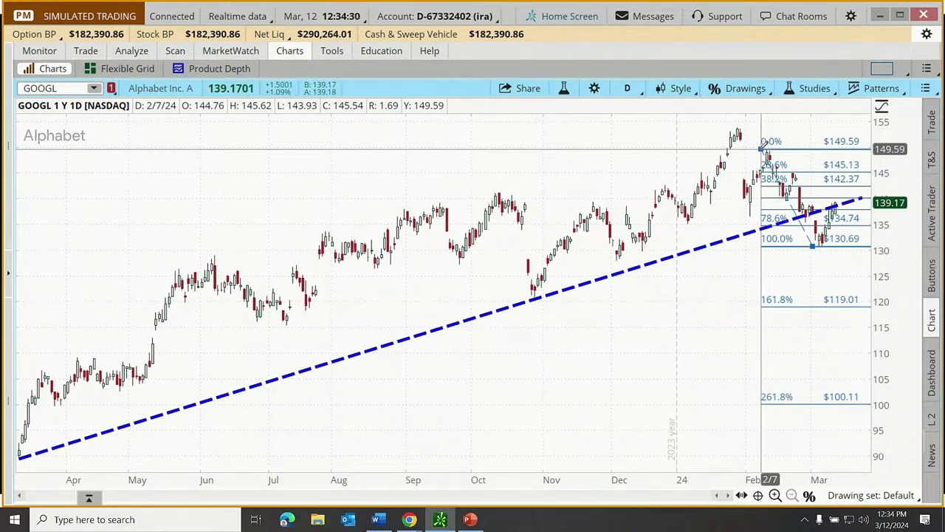
{"action": "left_click", "coordinate": [760, 148]}
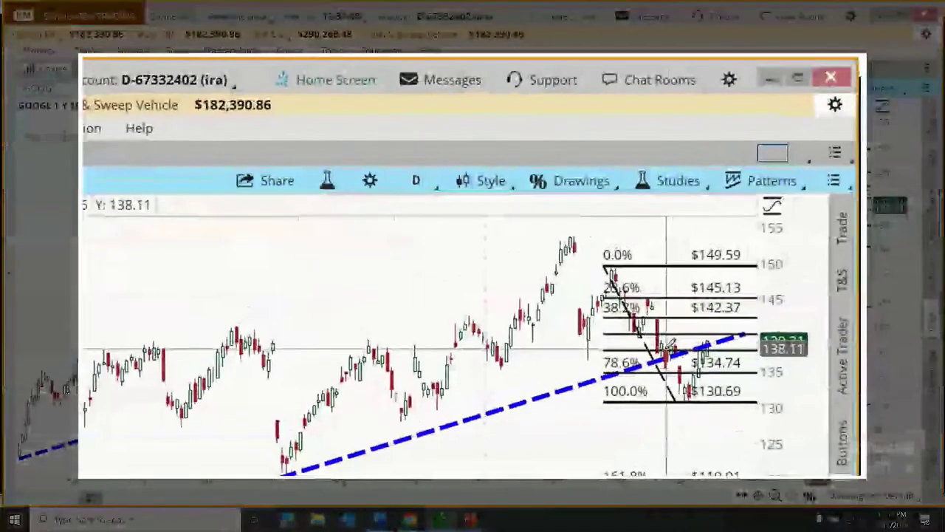
{"action": "mouse_move", "coordinate": [808, 205]}
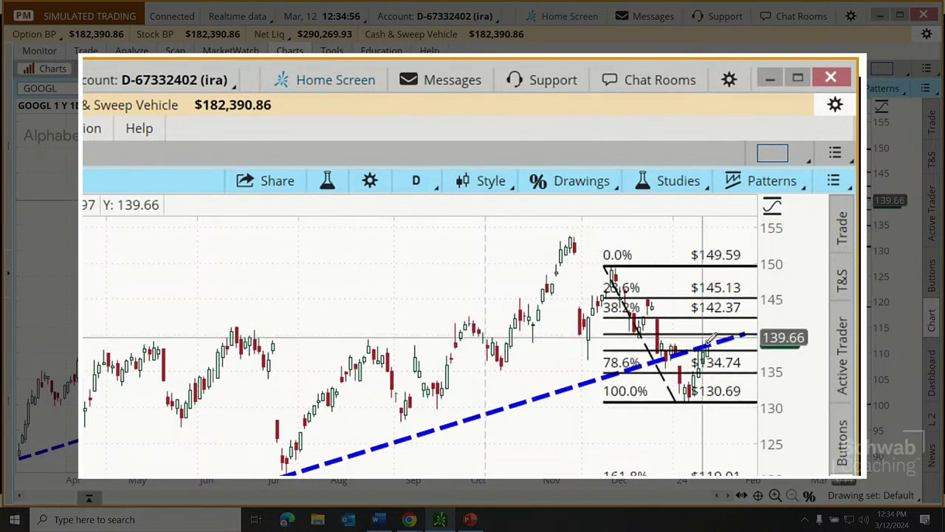
{"action": "mouse_move", "coordinate": [726, 344]}
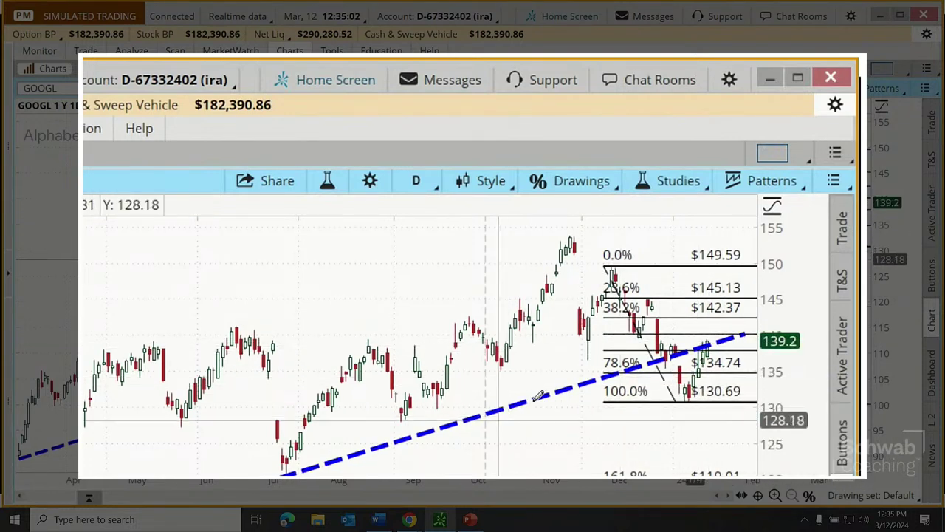
{"action": "mouse_move", "coordinate": [613, 364]}
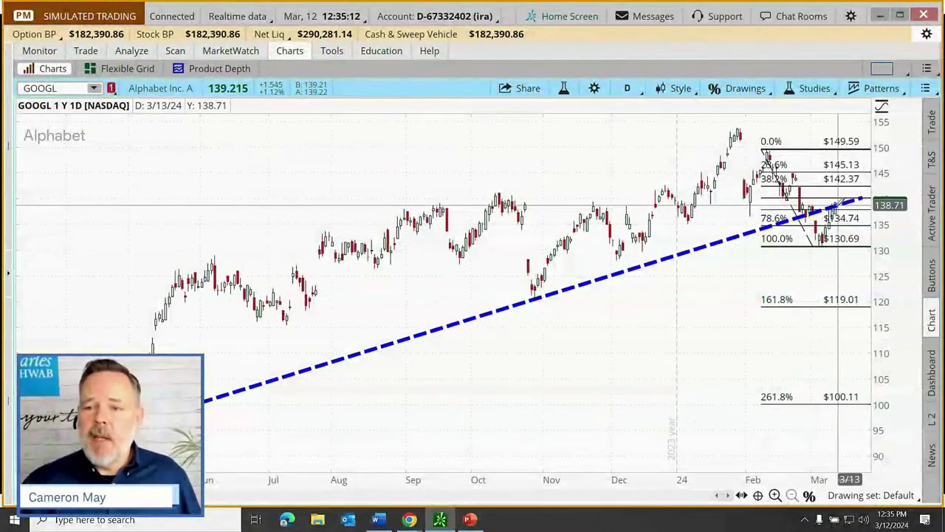
{"action": "mouse_move", "coordinate": [842, 203]}
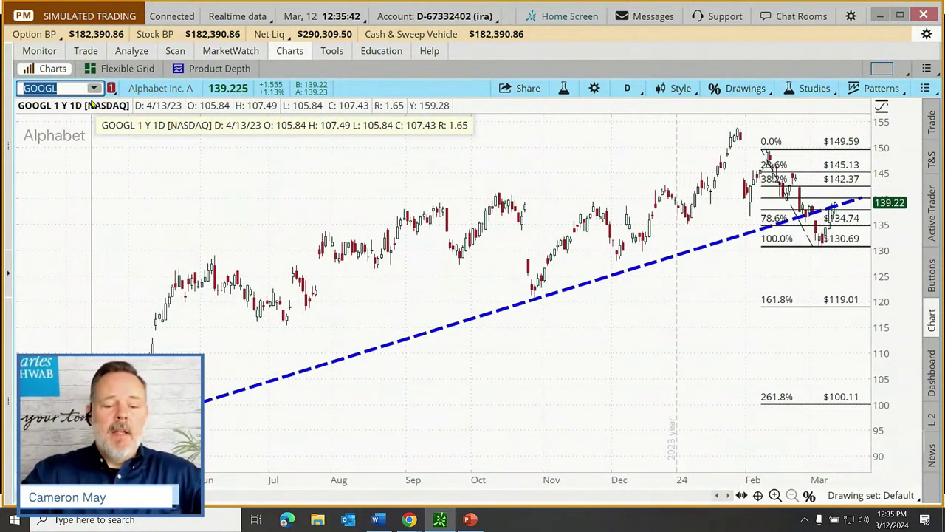
Load the HD chart and draw a Fibonacci retracement between the recent high at about $385.30 and the mid-February low at about $354.19
{"action": "key", "text": "Return"}
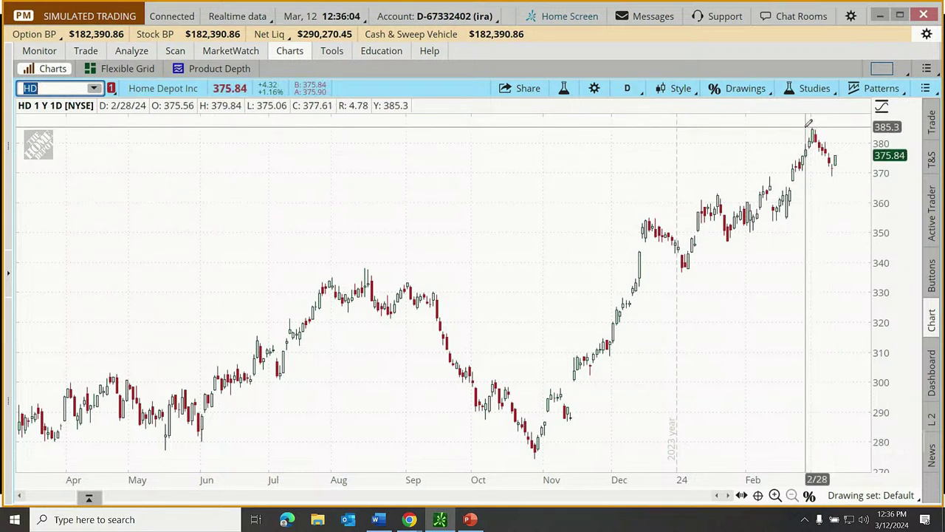
{"action": "mouse_move", "coordinate": [807, 127]}
{"action": "left_mouse_down"}
{"action": "mouse_move", "coordinate": [796, 199]}
{"action": "mouse_move", "coordinate": [771, 219]}
{"action": "left_mouse_up"}
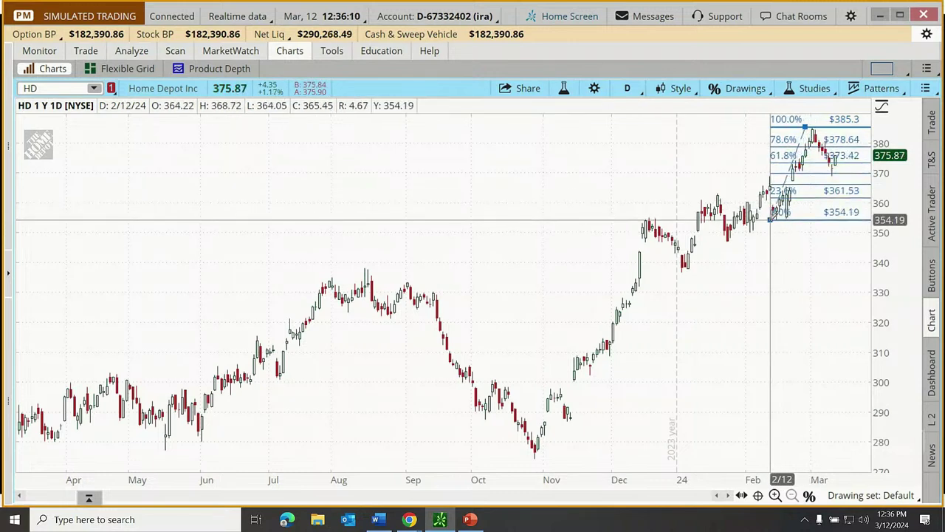
{"action": "left_click_drag", "start_coordinate": [770, 220], "coordinate": [771, 219]}
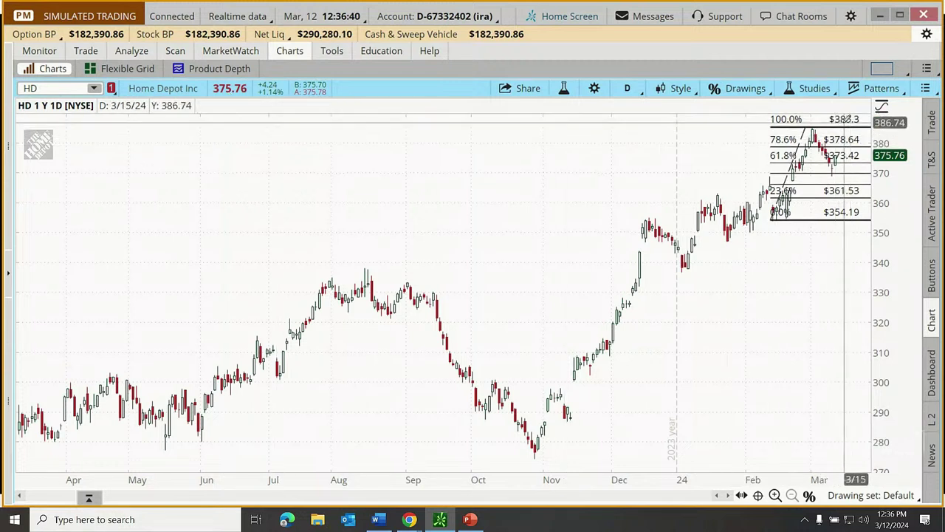
Compress HD's price axis and examine the 161.8% extension level above the recent high
{"action": "left_click_drag", "start_coordinate": [883, 173], "coordinate": [883, 228]}
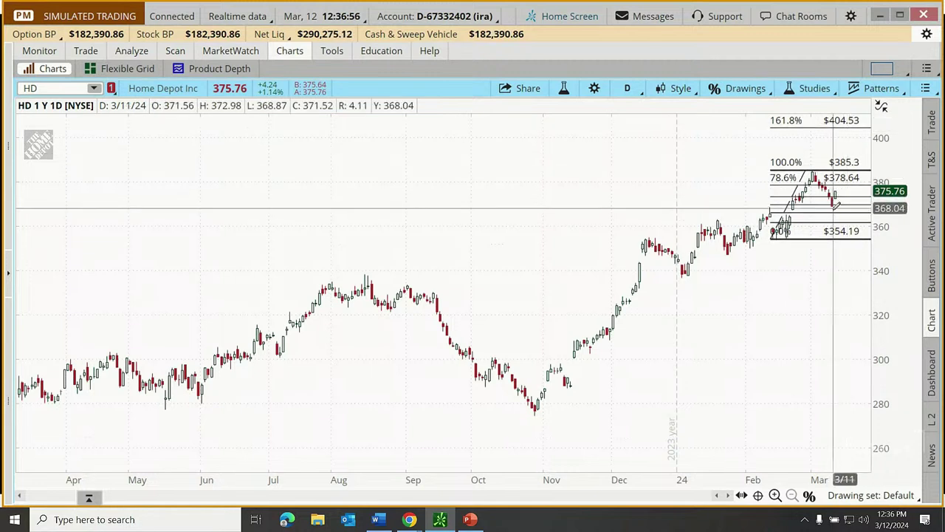
{"action": "mouse_move", "coordinate": [835, 212]}
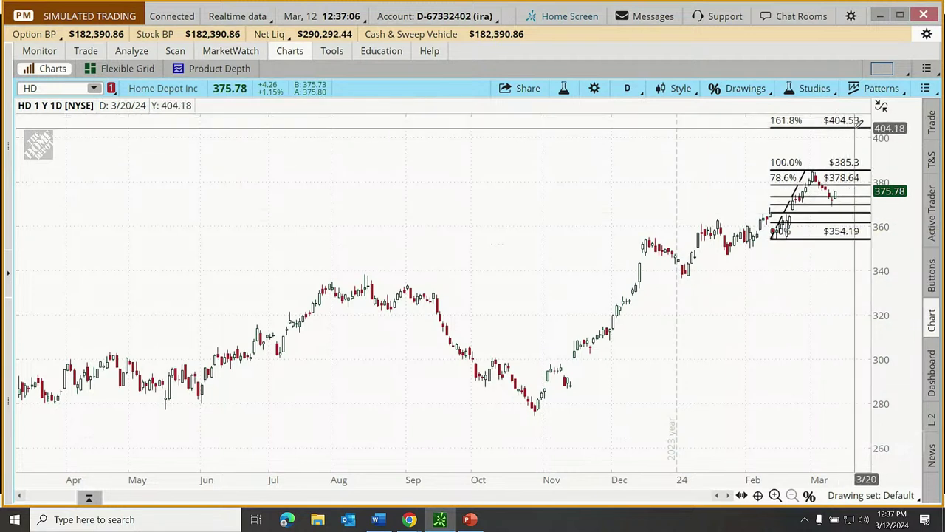
{"action": "mouse_move", "coordinate": [860, 123]}
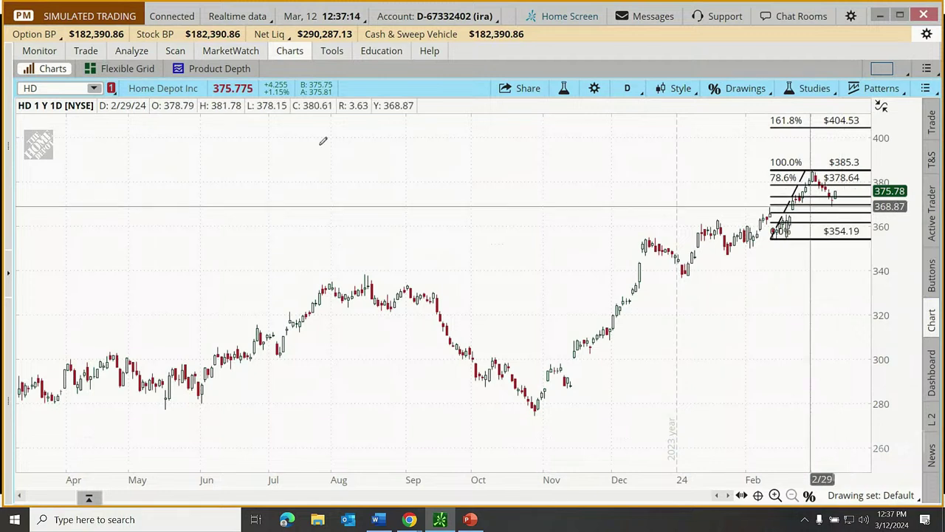
Create a custom HD stock buy order with an OCO bracket from the underlying's ask price
{"action": "mouse_move", "coordinate": [91, 54]}
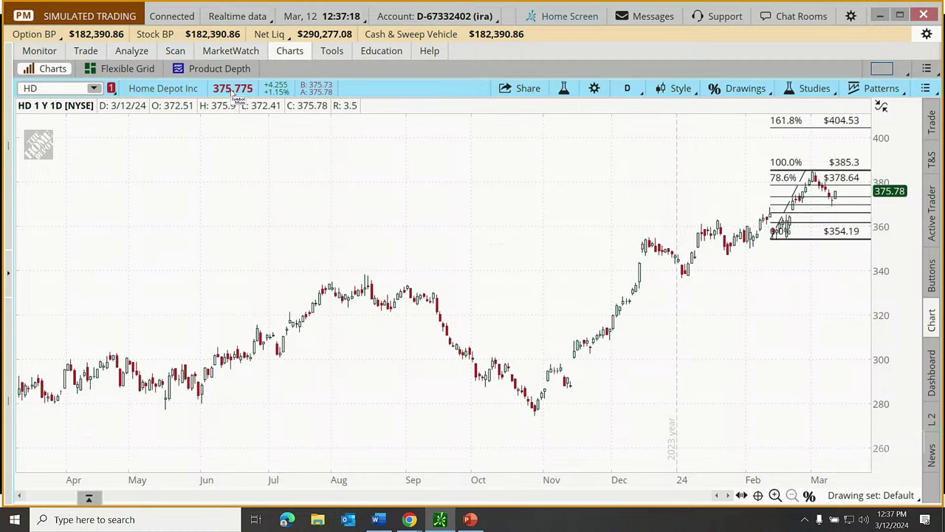
{"action": "left_click", "coordinate": [87, 52]}
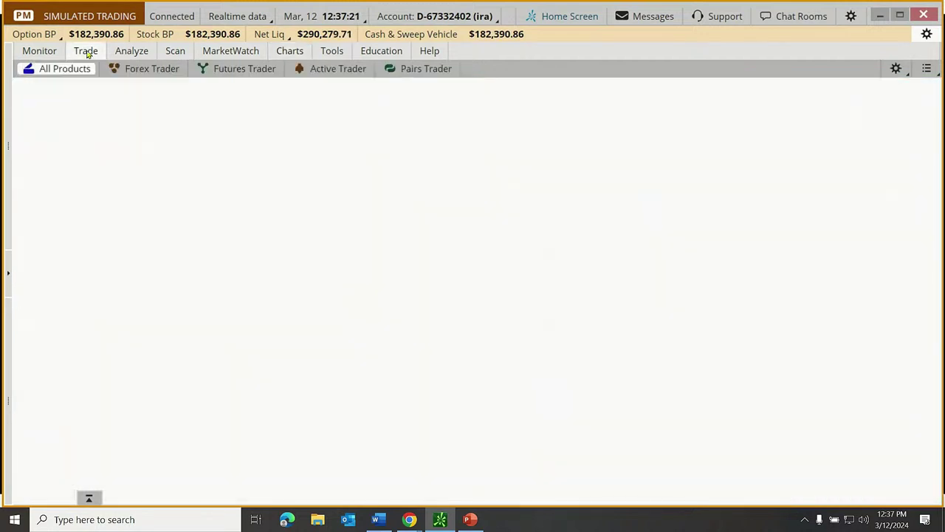
{"action": "left_click", "coordinate": [52, 88]}
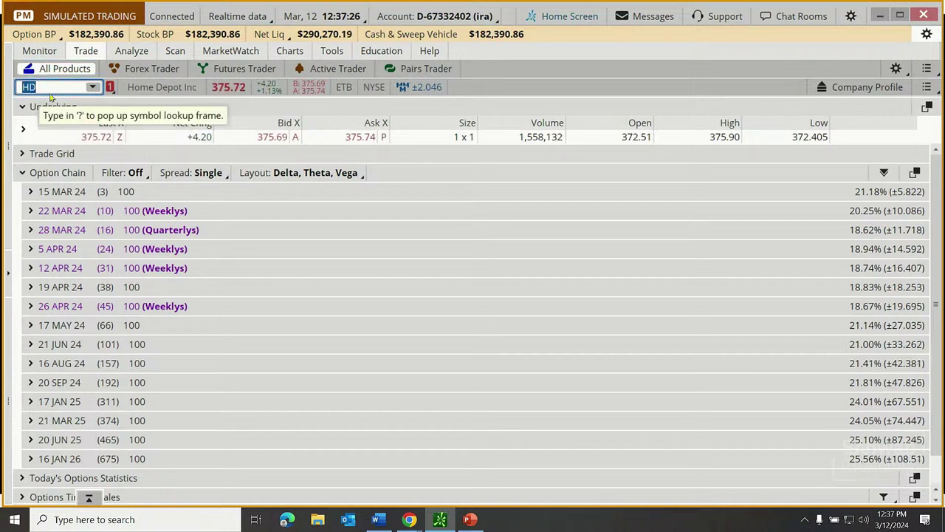
{"action": "right_click", "coordinate": [363, 141]}
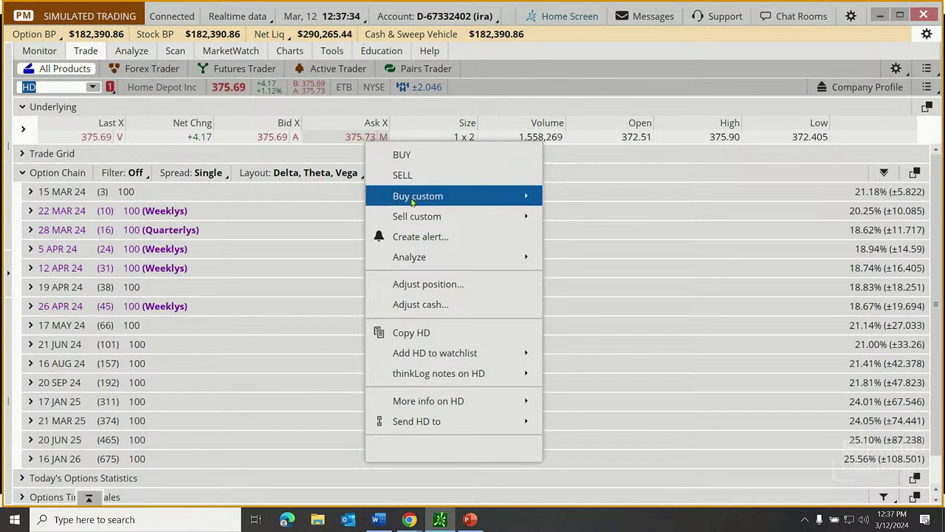
{"action": "mouse_move", "coordinate": [412, 202]}
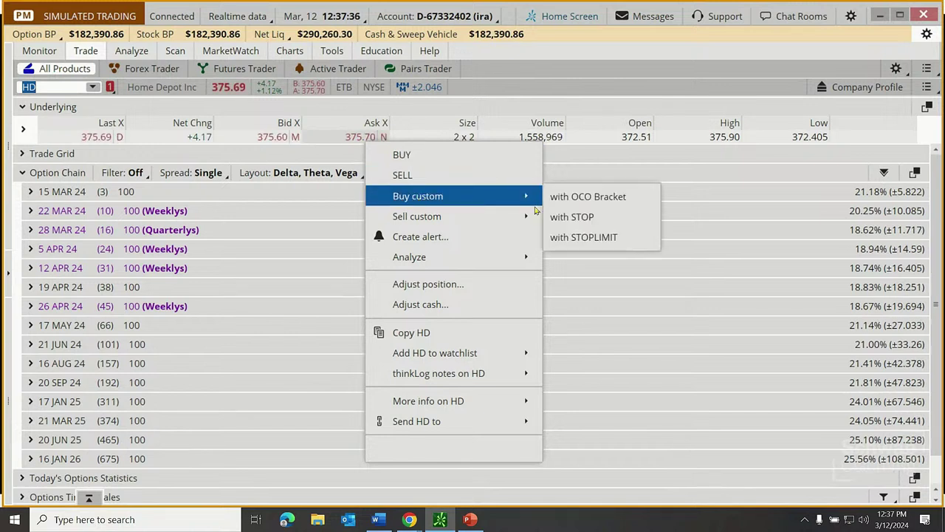
{"action": "left_click", "coordinate": [582, 198]}
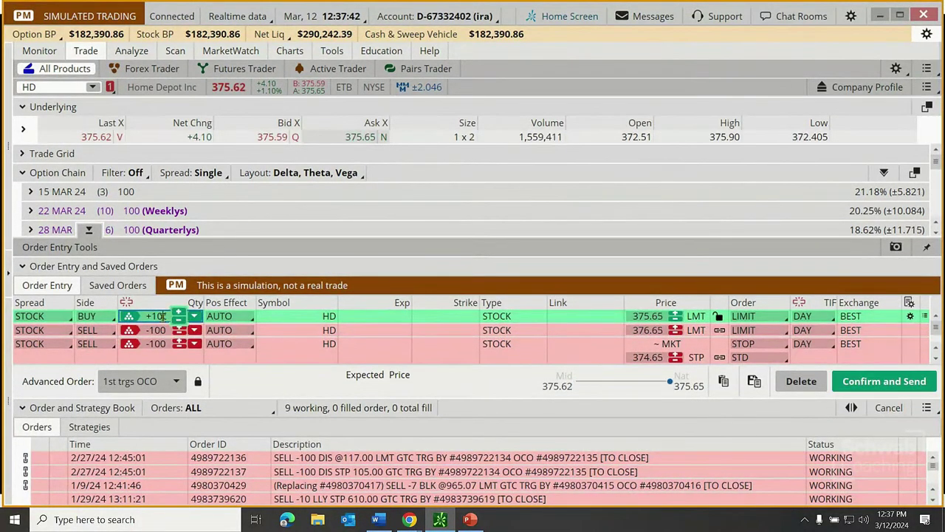
Set a linked quantity of 10 shares across all three bracket orders and make the HD buy a MARKET order
{"action": "left_click", "coordinate": [188, 322]}
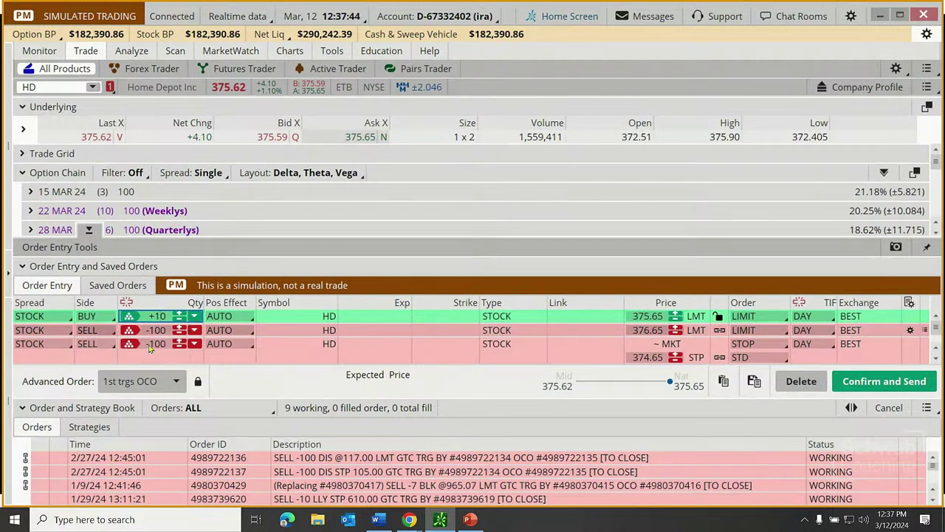
{"action": "left_click", "coordinate": [126, 303]}
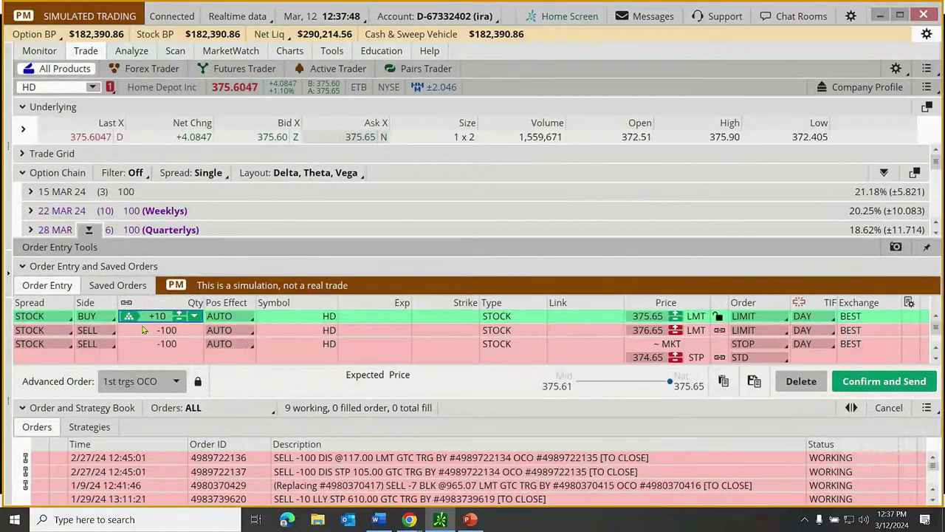
{"action": "key", "text": "Tab"}
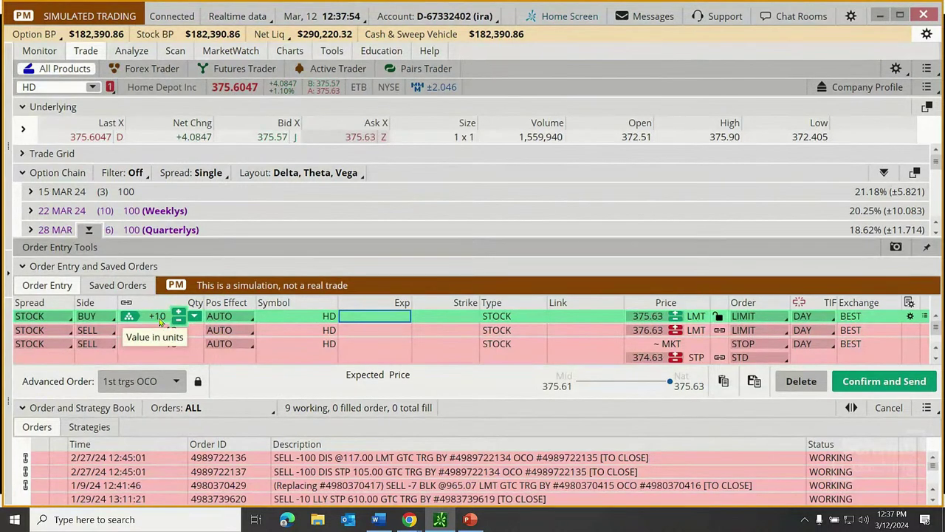
{"action": "left_click", "coordinate": [762, 321]}
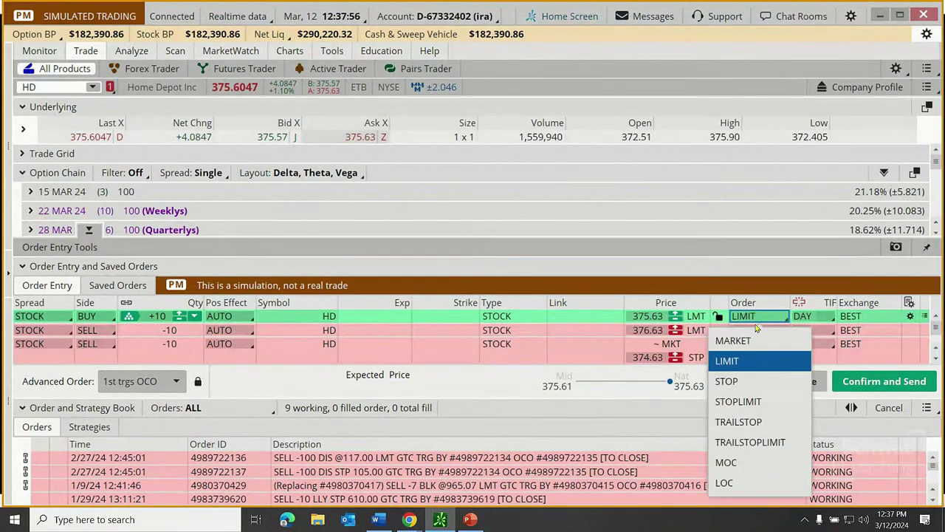
{"action": "left_click", "coordinate": [744, 340]}
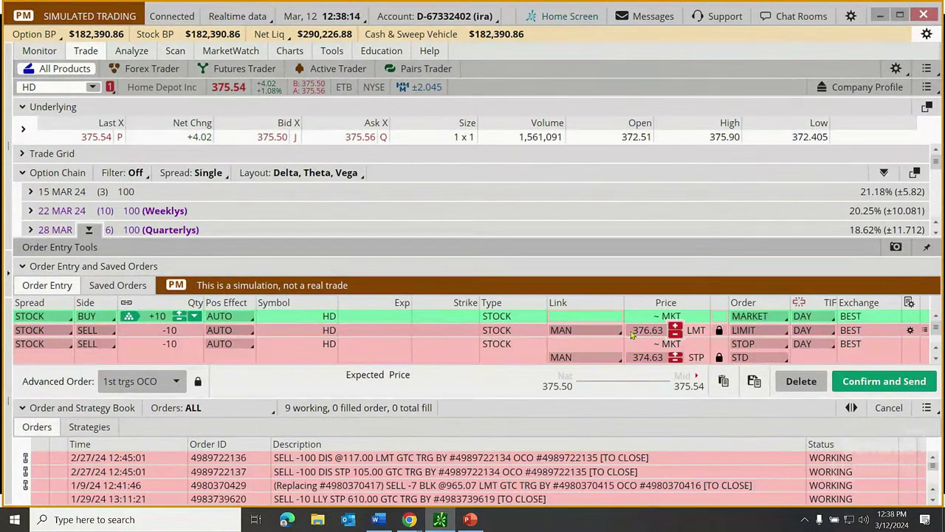
Set the HD sell limit order's price to 405 and its time in force to GTC
{"action": "left_click", "coordinate": [633, 333]}
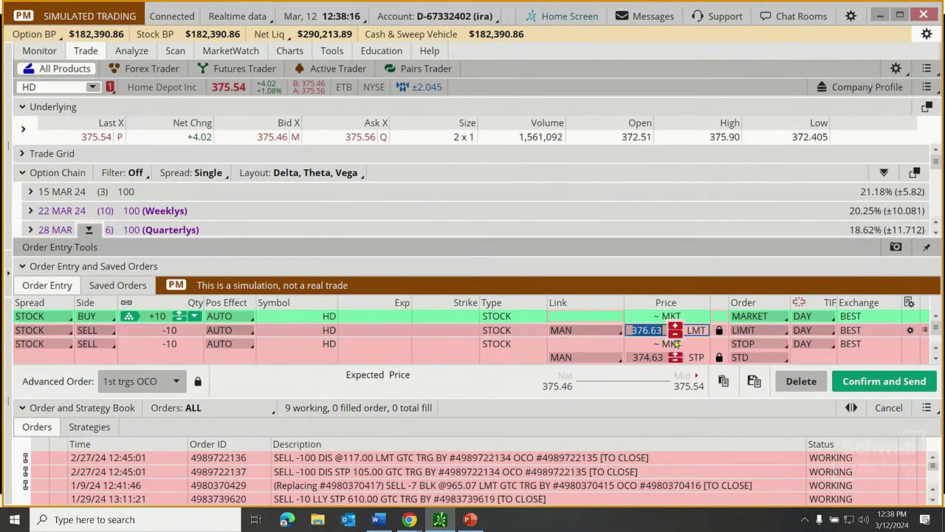
{"action": "type", "text": "405"}
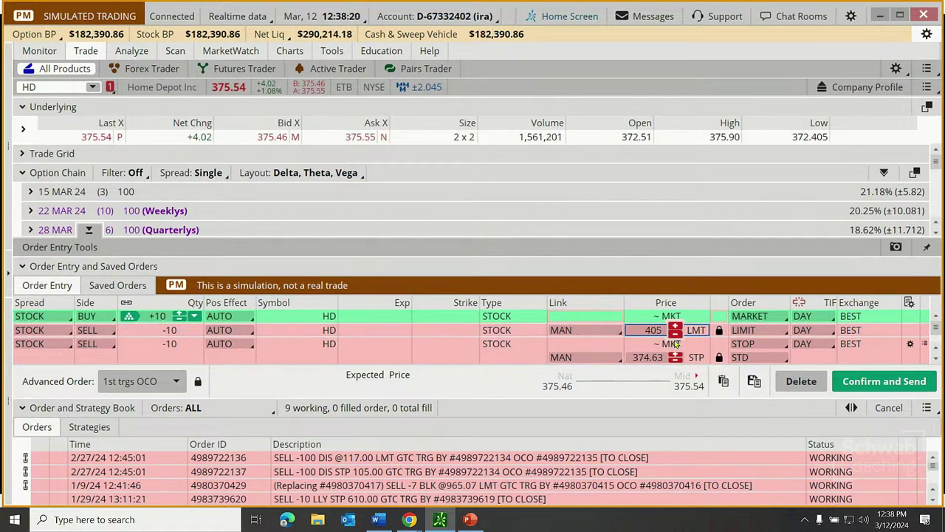
{"action": "key", "text": "Tab"}
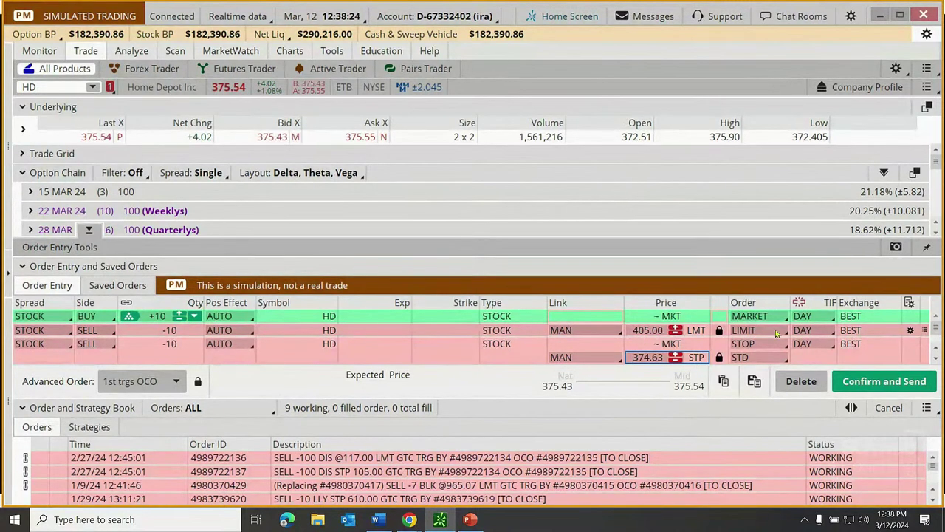
{"action": "left_click", "coordinate": [807, 331]}
{"action": "left_click", "coordinate": [805, 373]}
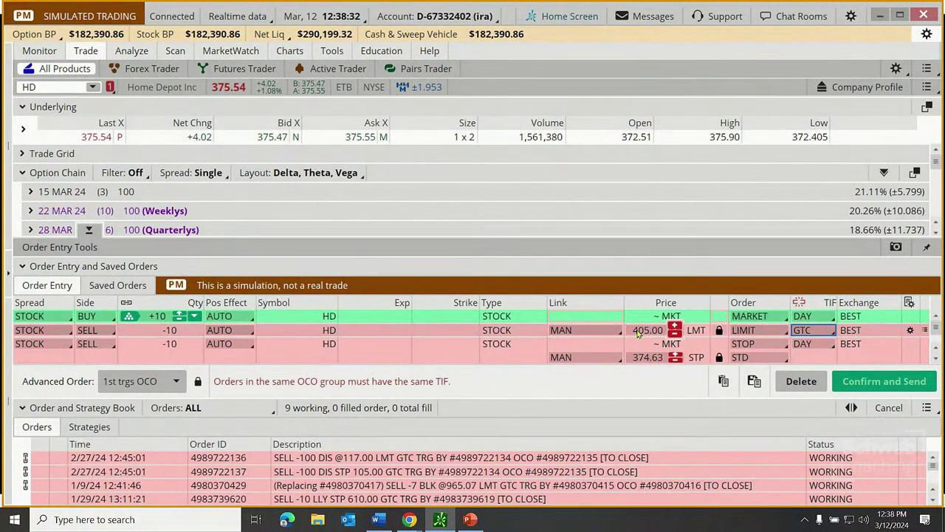
Set the HD sell stop order's price to 365.00 and its time in force to GTC
{"action": "left_click", "coordinate": [634, 358]}
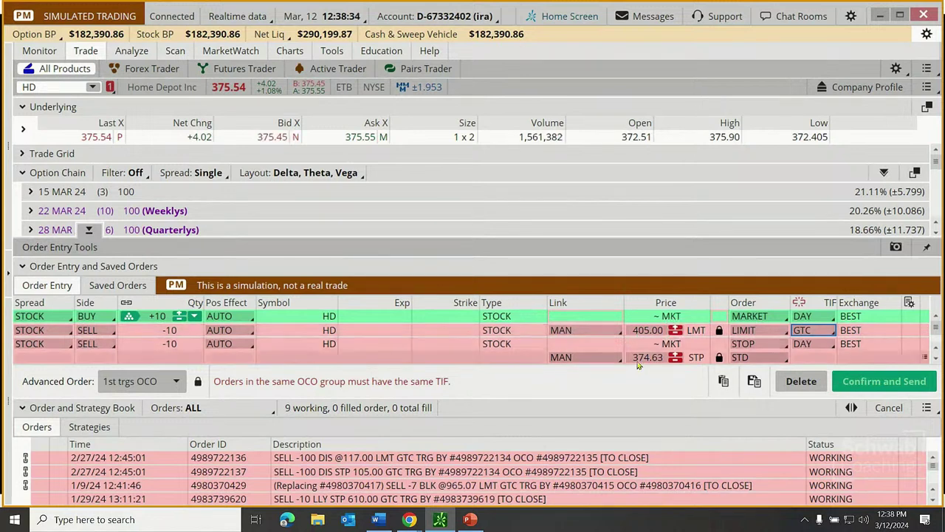
{"action": "left_click_drag", "start_coordinate": [634, 361], "coordinate": [674, 362]}
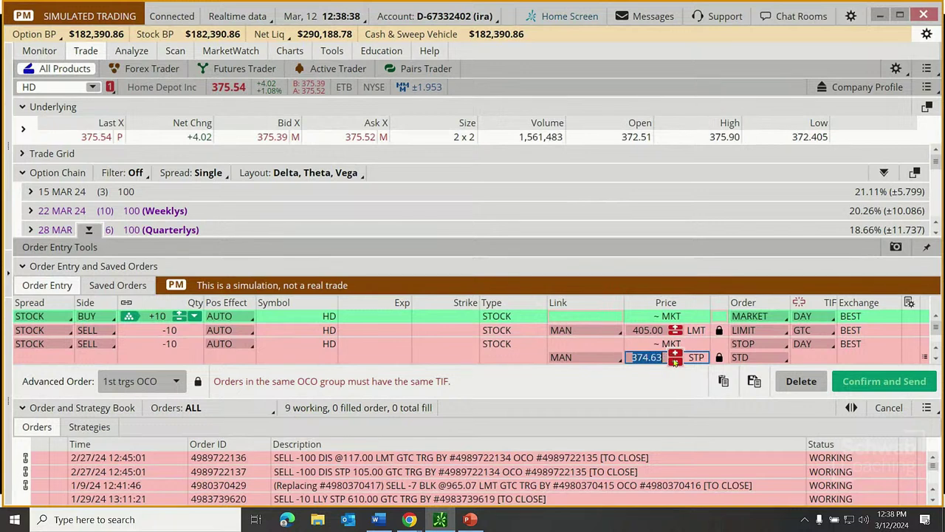
{"action": "type", "text": "365.0"}
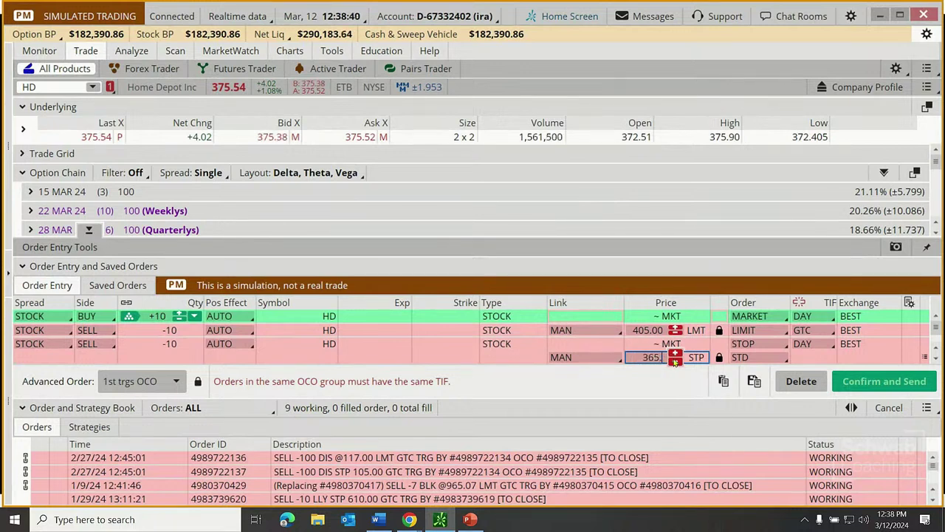
{"action": "left_click", "coordinate": [801, 343]}
{"action": "left_click", "coordinate": [795, 388]}
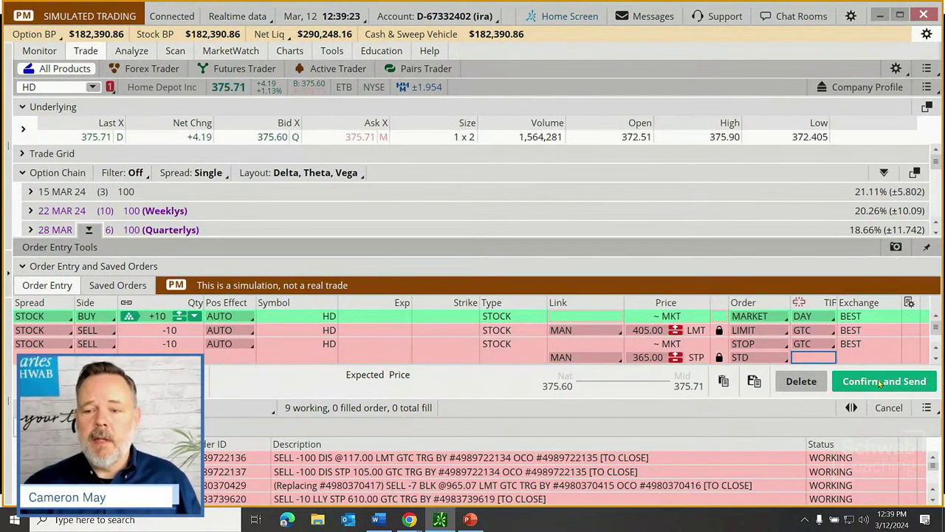
Review the HD bracket order's confirmation details and send the simulated order
{"action": "left_click", "coordinate": [880, 382]}
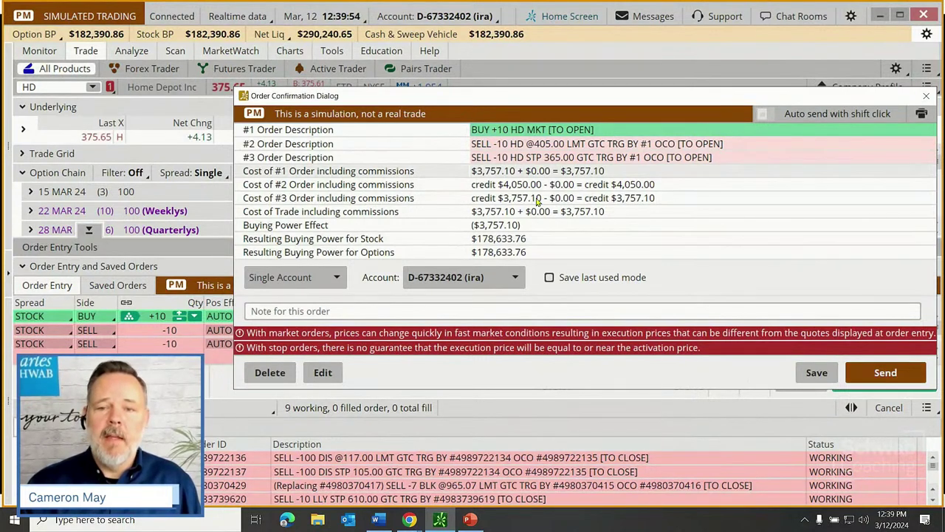
{"action": "left_click", "coordinate": [886, 373]}
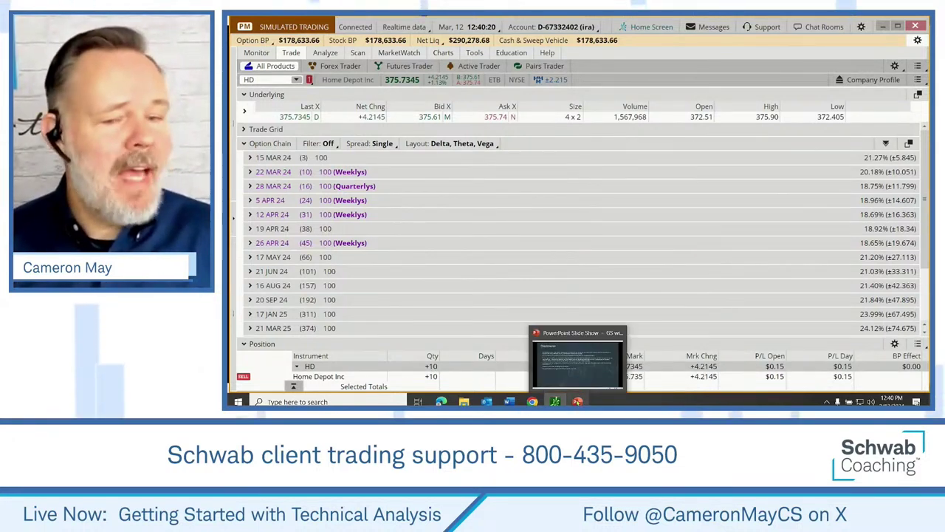
Switch to Chrome, highlight the handle on the presenter's X profile, and show the Trader Talks: Schwab Coaching Webcasts YouTube channel
{"action": "mouse_move", "coordinate": [532, 401]}
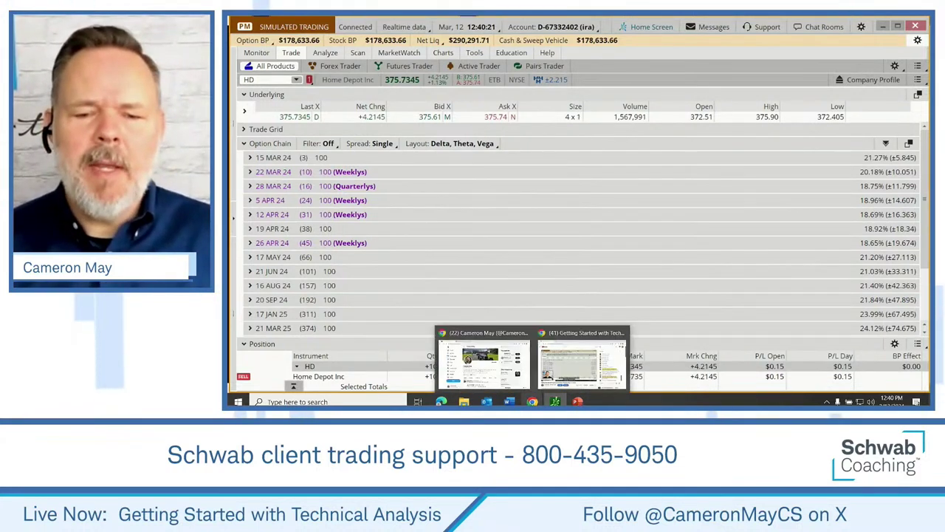
{"action": "left_click", "coordinate": [477, 333]}
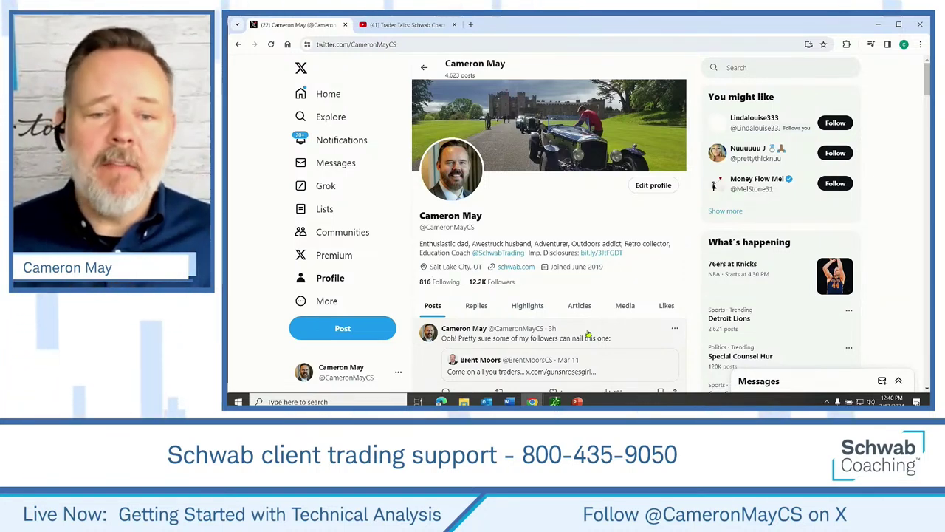
{"action": "triple_click", "coordinate": [450, 226]}
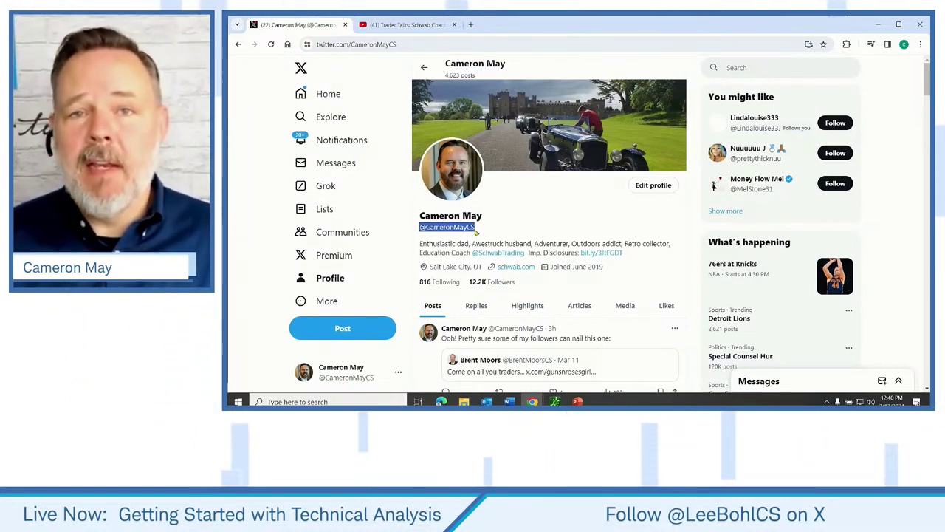
{"action": "left_click", "coordinate": [406, 26]}
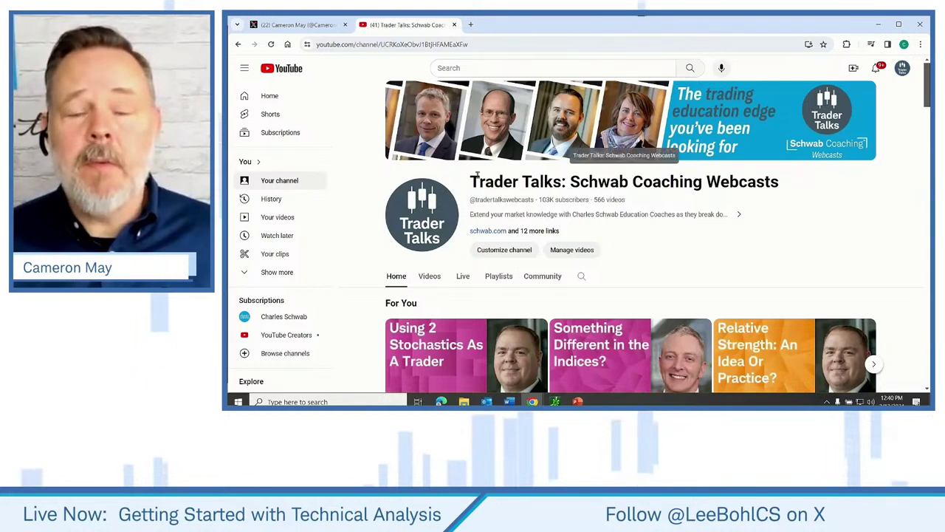